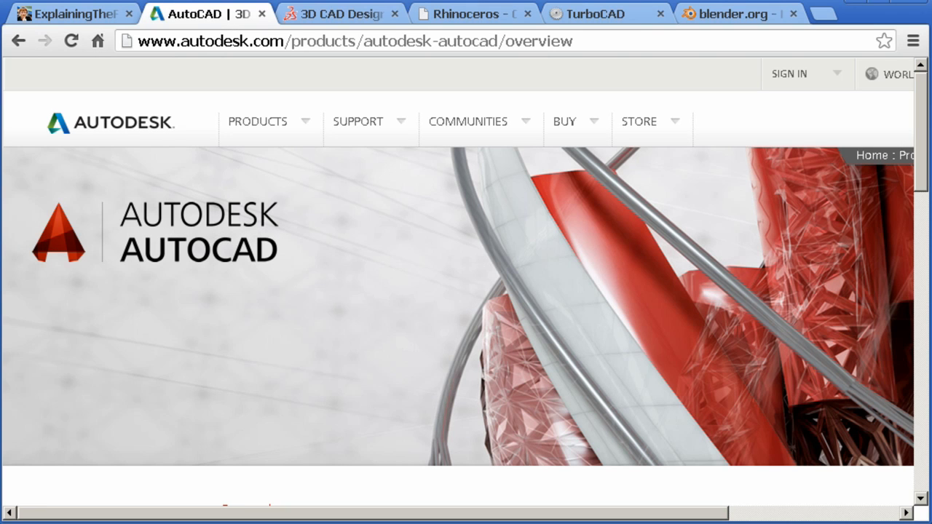
Scroll the AutoCAD overview page, then switch to the SolidWorks home page.
{"action": "left_click_drag", "start_coordinate": [928, 153], "coordinate": [918, 216]}
{"action": "left_click", "coordinate": [339, 15]}
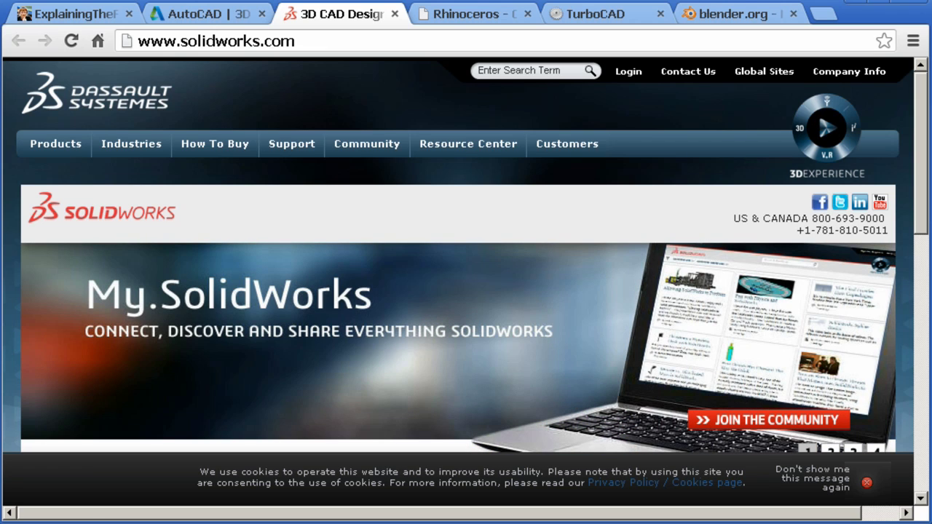
Look through the Rhinoceros, TurboCAD and blender.org sites in turn.
{"action": "left_click", "coordinate": [448, 14]}
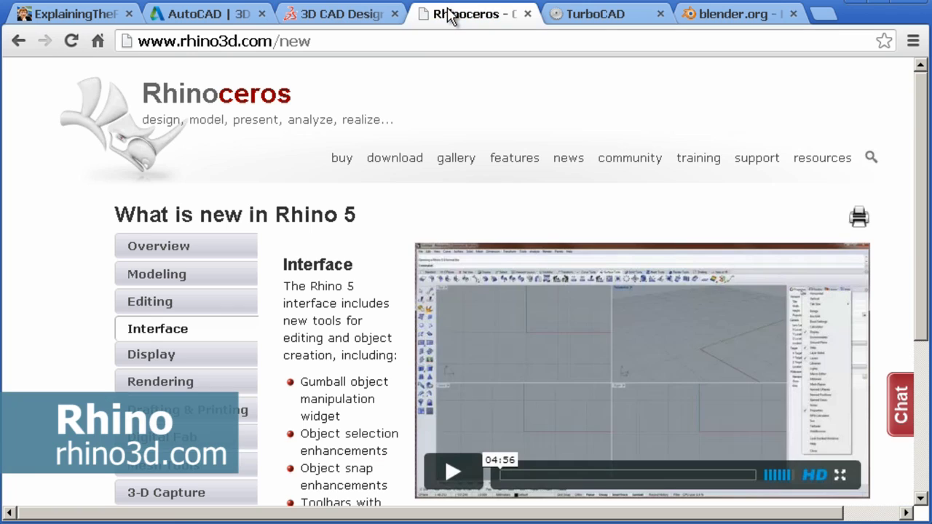
{"action": "left_click", "coordinate": [598, 15]}
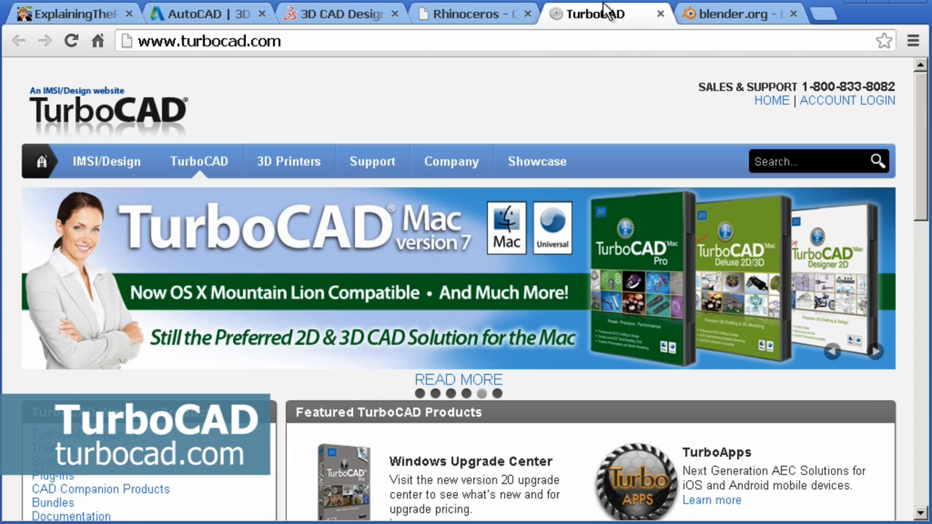
{"action": "left_click", "coordinate": [758, 9]}
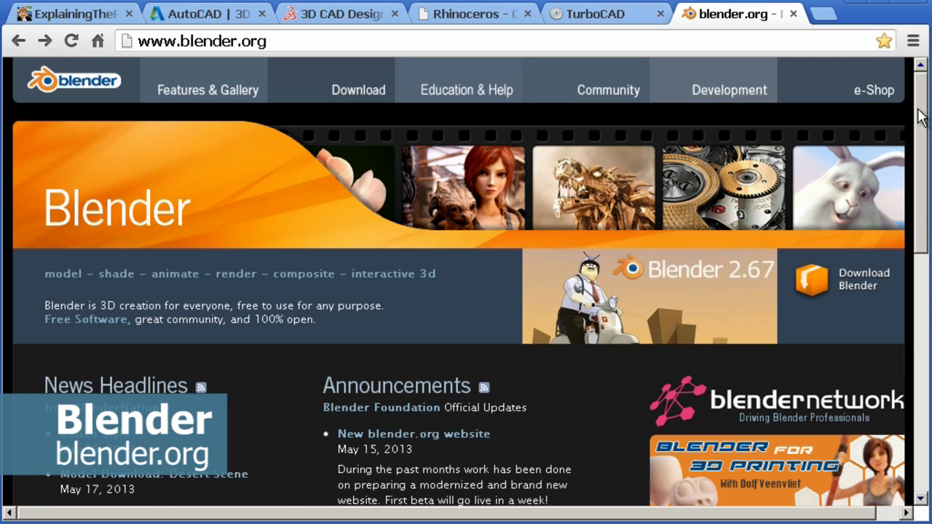
Open the 'Blender dives into 3D printing industry' article on BlenderNation and scroll it.
{"action": "left_click_drag", "start_coordinate": [922, 117], "coordinate": [924, 213]}
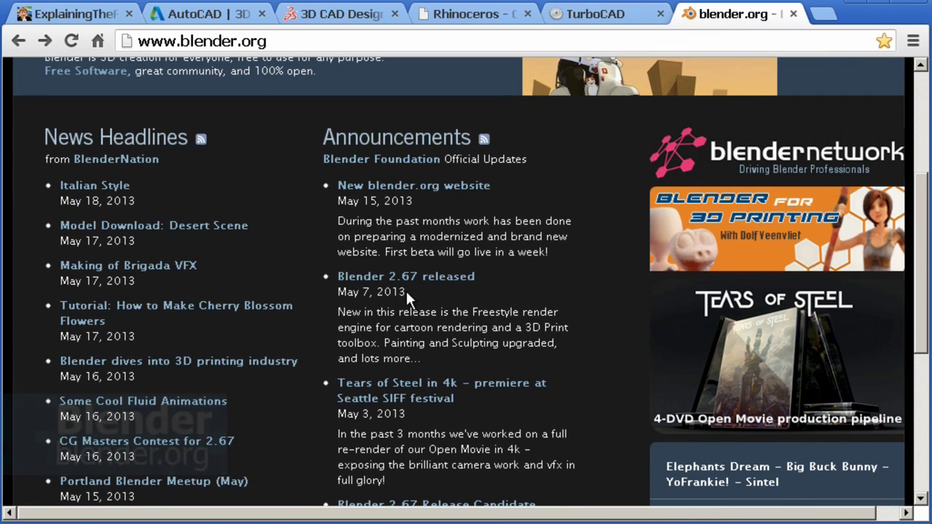
{"action": "left_click", "coordinate": [277, 363]}
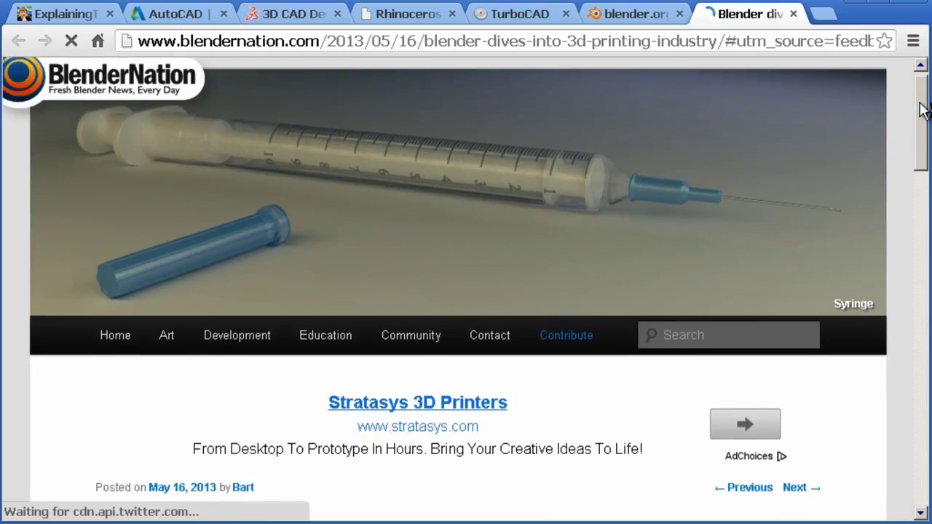
{"action": "left_click_drag", "start_coordinate": [924, 109], "coordinate": [924, 204]}
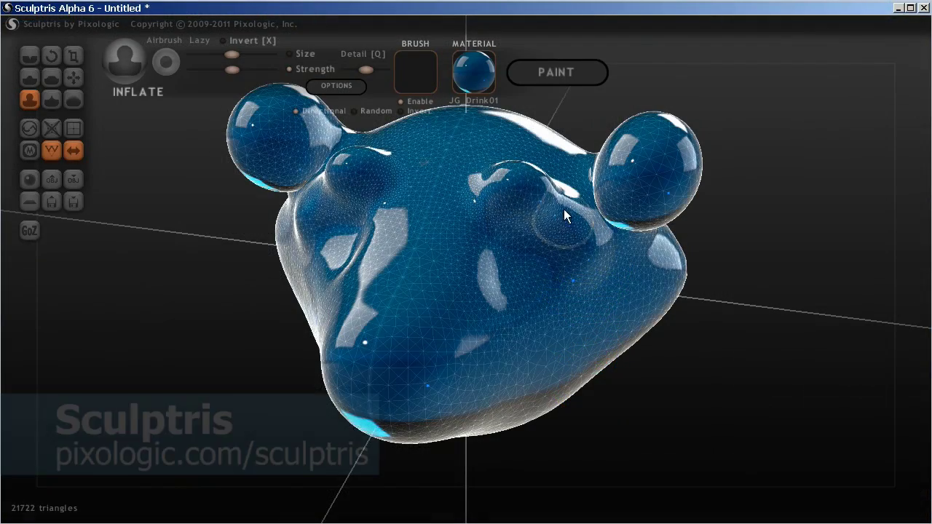
Puff up a small mirrored bulge on the blue sculpt with the Inflate brush.
{"action": "left_click", "coordinate": [562, 213]}
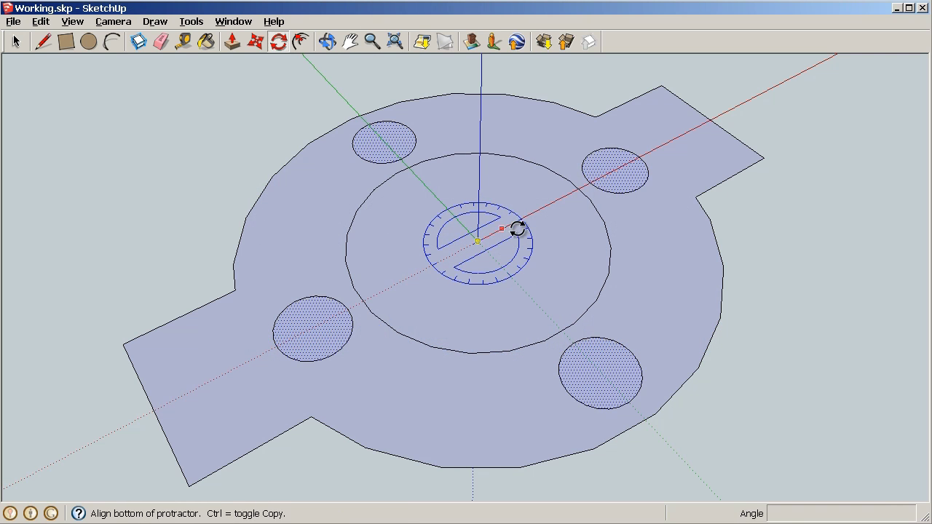
Rotate the four circles 45° and erase their faces to leave holes.
{"action": "left_click", "coordinate": [522, 220]}
{"action": "left_click", "coordinate": [532, 252]}
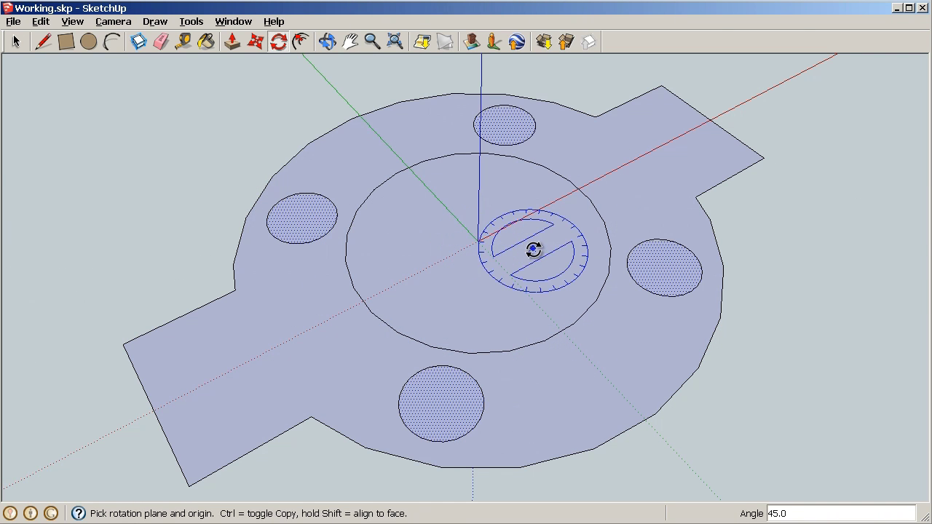
{"action": "key", "text": "Delete"}
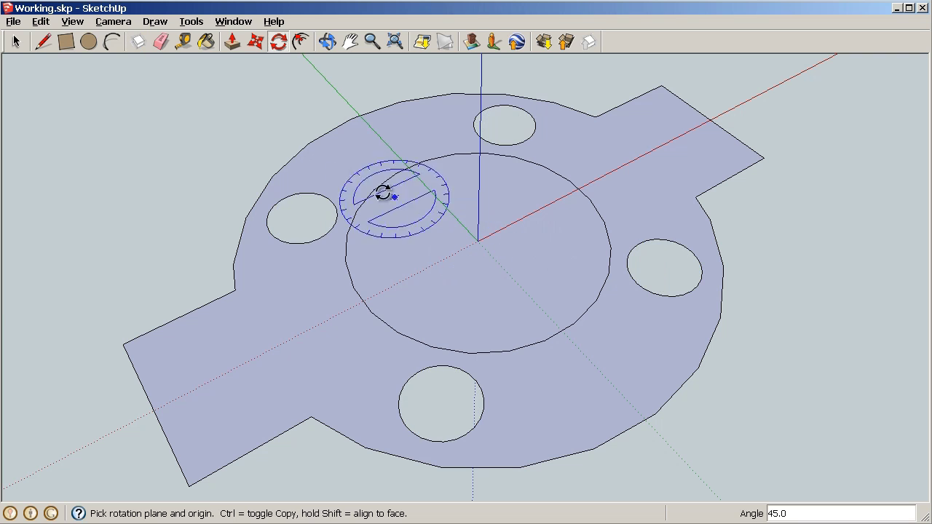
Paste the copied circles in place, then erase the central circle and one small circle face.
{"action": "left_click", "coordinate": [41, 22]}
{"action": "left_click", "coordinate": [68, 118]}
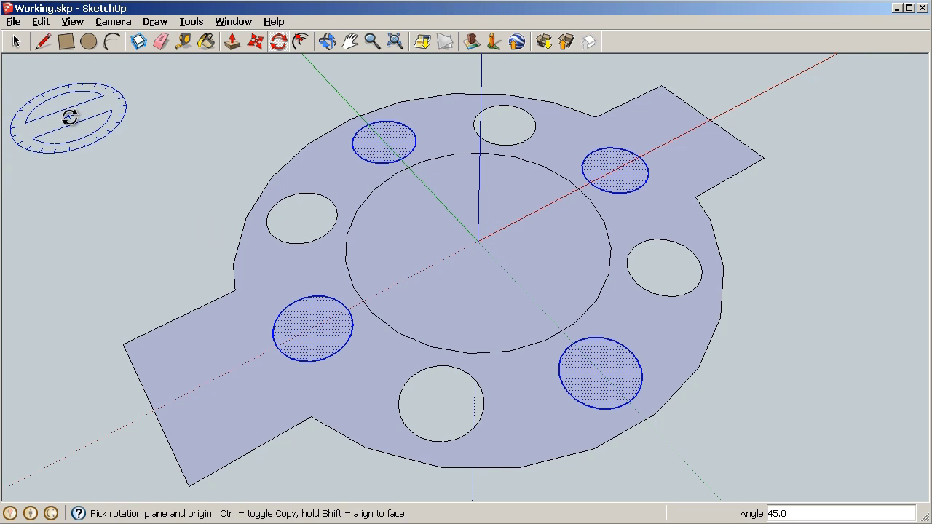
{"action": "left_click", "coordinate": [16, 41]}
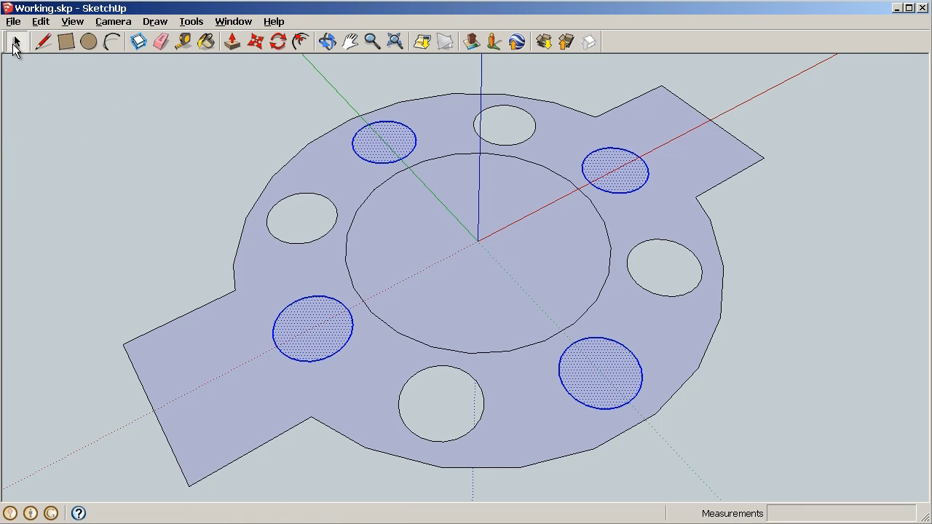
{"action": "left_click", "coordinate": [392, 193]}
{"action": "key", "text": "Delete"}
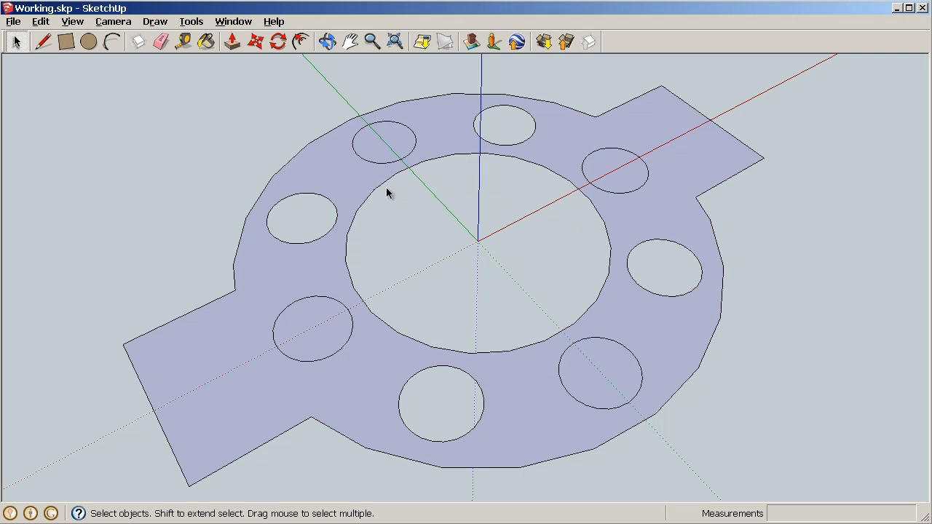
{"action": "left_click", "coordinate": [373, 147]}
{"action": "key", "text": "Delete"}
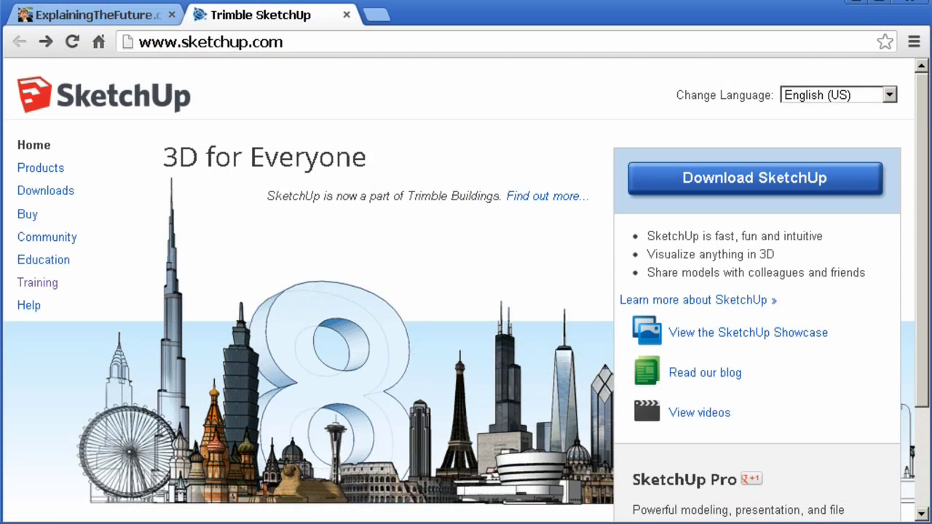
Go to the SketchUp download page and choose the free SketchUp 8 download.
{"action": "left_click", "coordinate": [826, 182]}
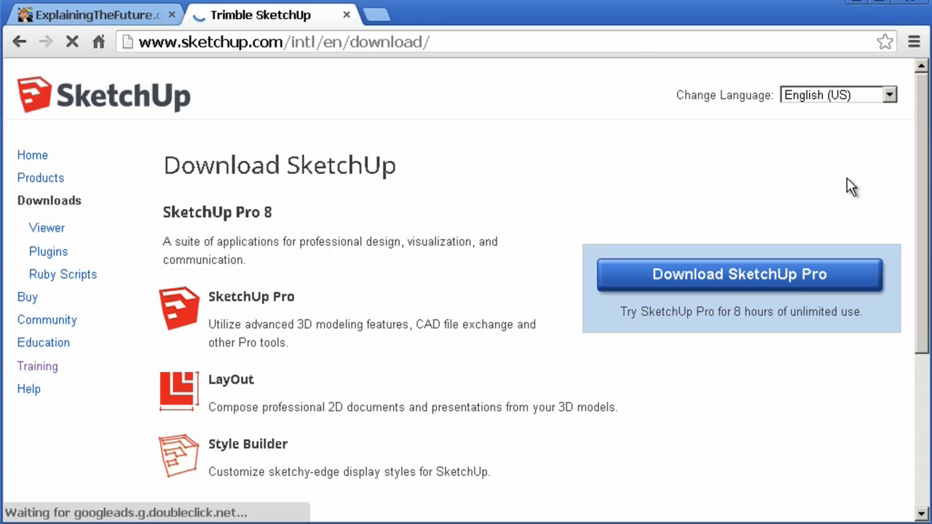
{"action": "left_click_drag", "start_coordinate": [923, 151], "coordinate": [929, 236]}
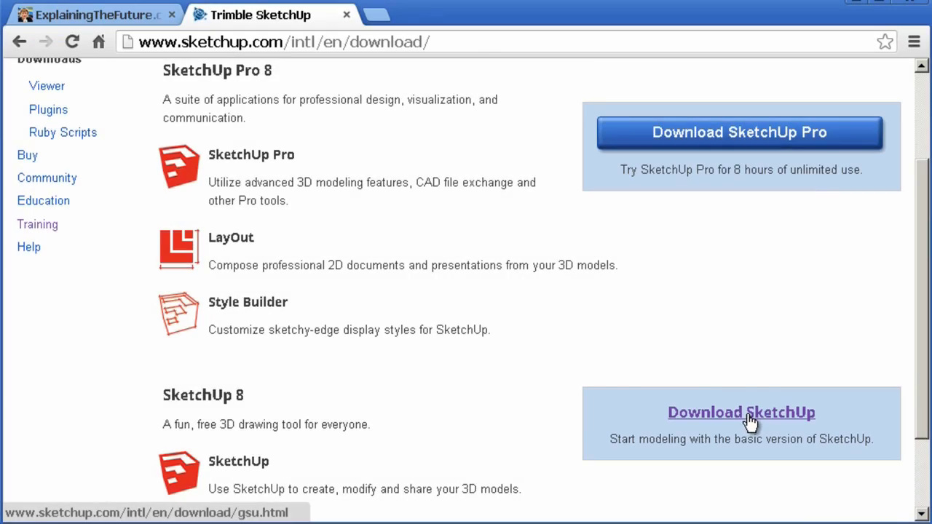
{"action": "left_click", "coordinate": [749, 421]}
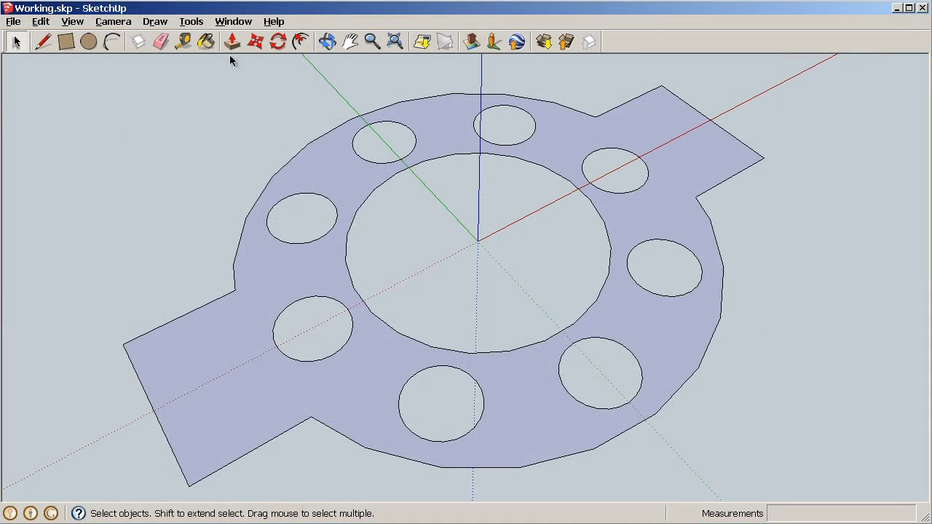
Extrude the plate face into a solid slab and orbit to view it from a new angle.
{"action": "left_click", "coordinate": [232, 47]}
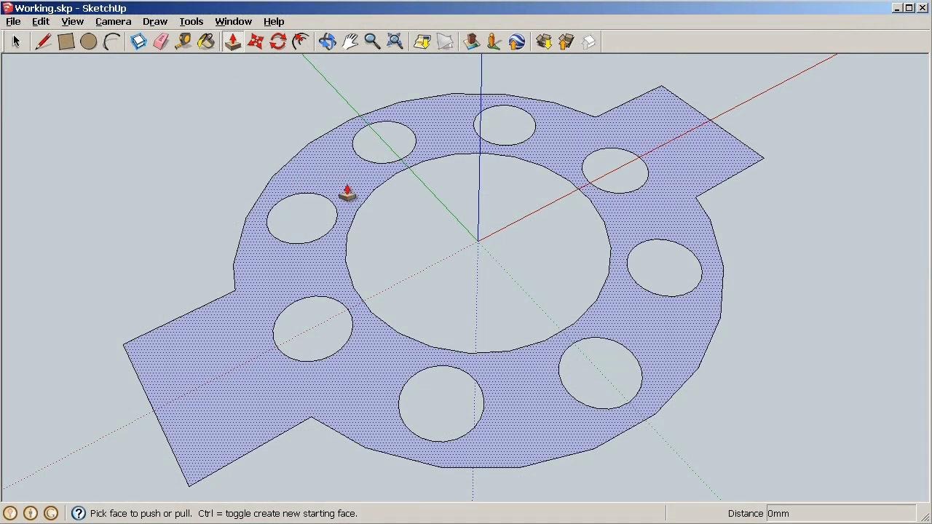
{"action": "left_click_drag", "start_coordinate": [352, 191], "coordinate": [347, 169]}
{"action": "left_click", "coordinate": [327, 42]}
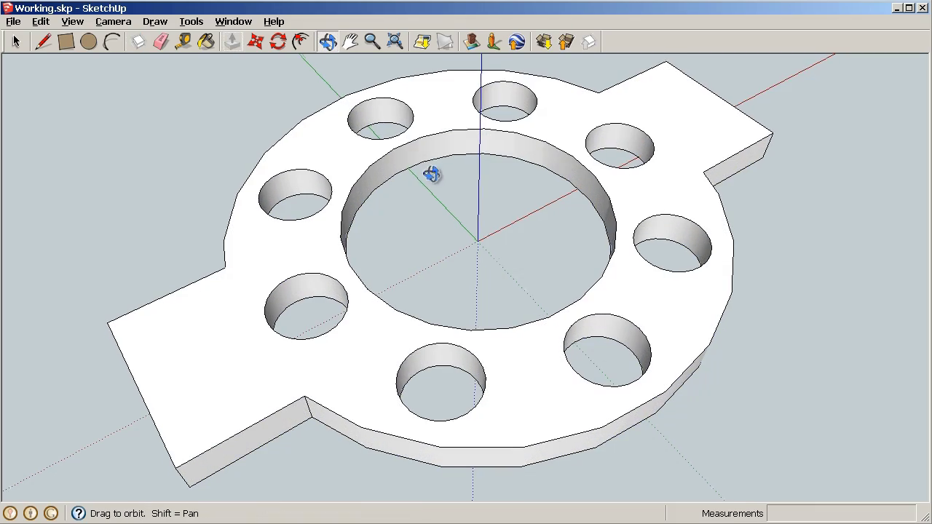
{"action": "left_click_drag", "start_coordinate": [430, 177], "coordinate": [416, 152]}
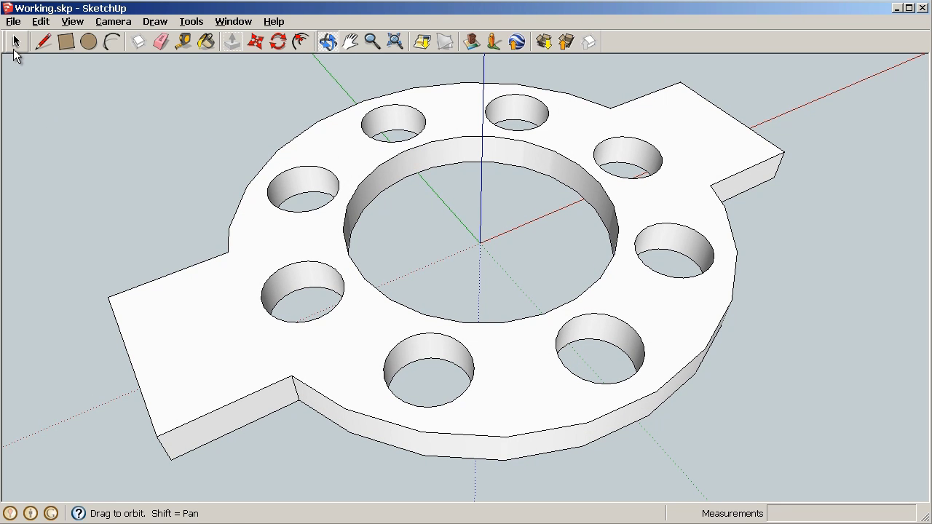
Slant the left tab by moving its end edge about 174 mm, then bring up File > Export.
{"action": "left_click", "coordinate": [16, 44]}
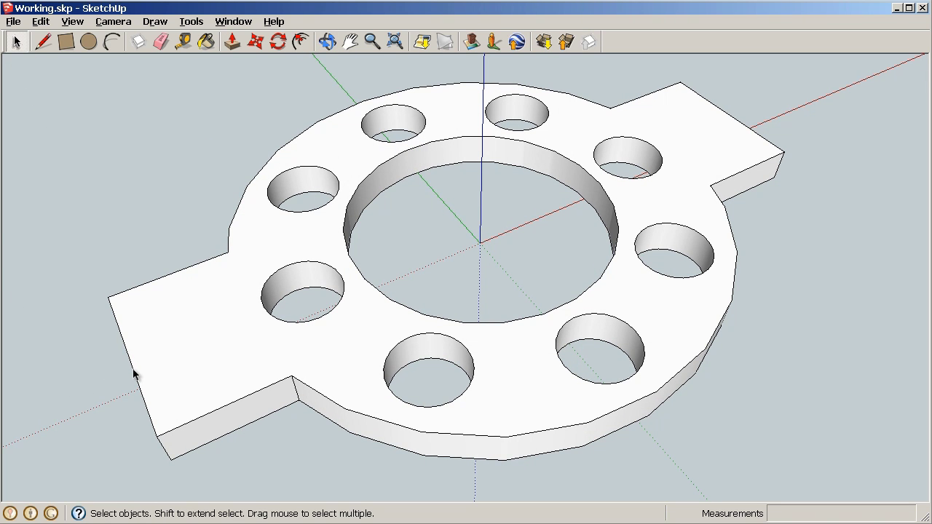
{"action": "left_click", "coordinate": [255, 41]}
{"action": "left_click", "coordinate": [208, 299]}
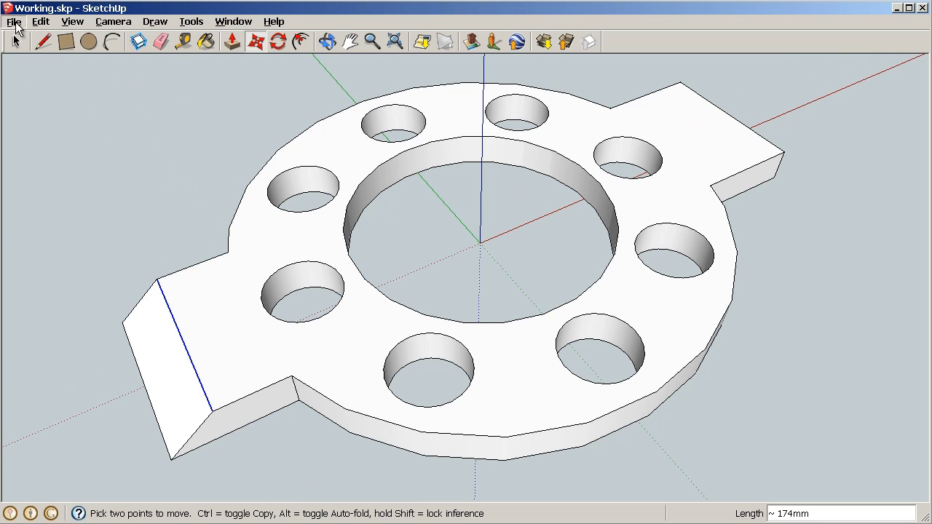
{"action": "left_click", "coordinate": [13, 21]}
{"action": "mouse_move", "coordinate": [66, 245]}
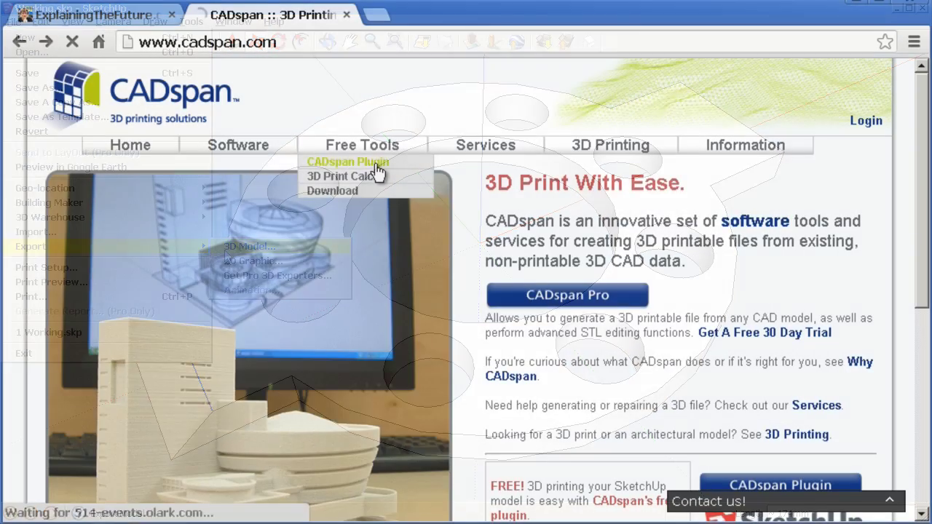
Visit the CADspan free tools page, then open the New to SketchUp tutorial list.
{"action": "left_click", "coordinate": [364, 162]}
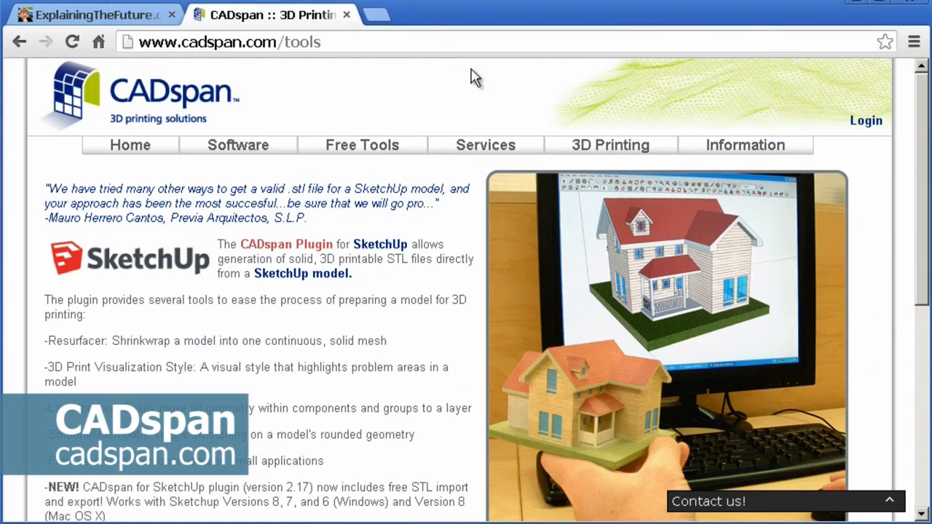
{"action": "left_click_drag", "start_coordinate": [924, 121], "coordinate": [924, 193]}
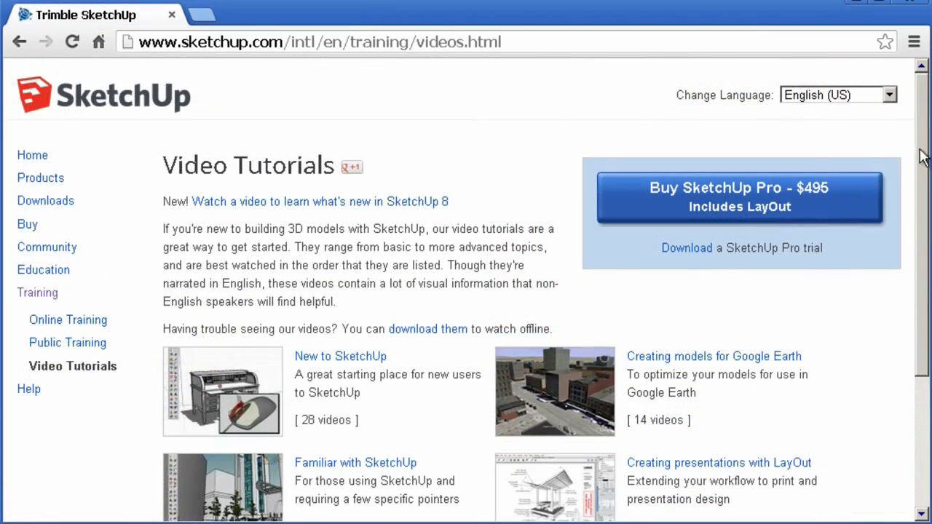
{"action": "left_click_drag", "start_coordinate": [924, 157], "coordinate": [924, 293]}
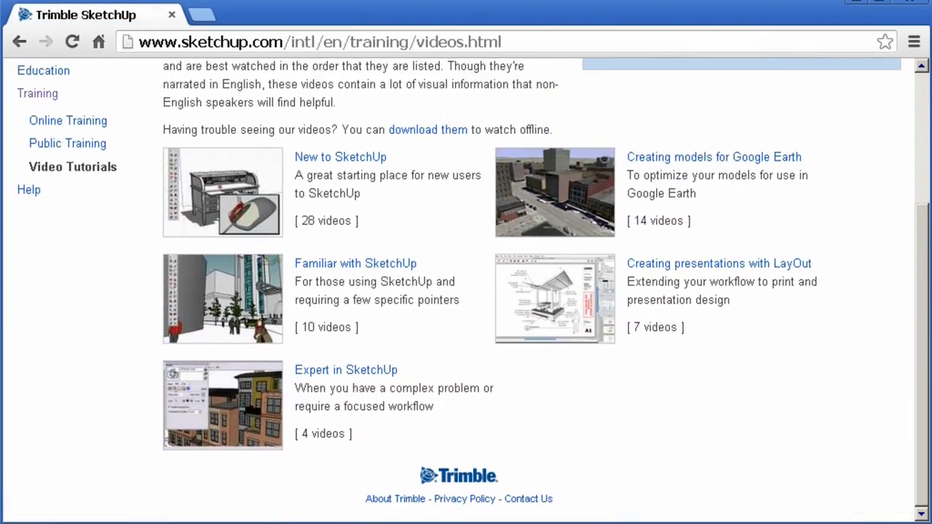
{"action": "left_click", "coordinate": [358, 159]}
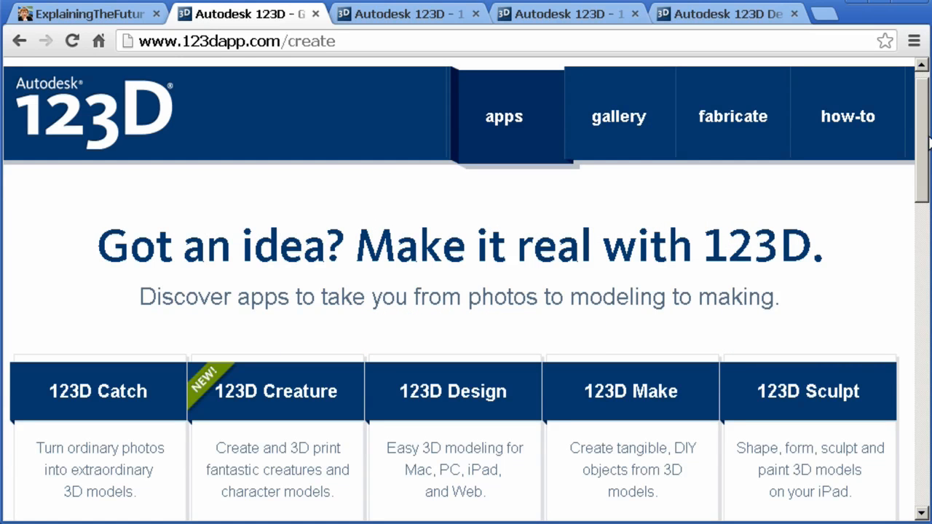
Browse the 123D Catch, 123D Sculpt and 123D Design pages.
{"action": "left_click_drag", "start_coordinate": [925, 144], "coordinate": [922, 228]}
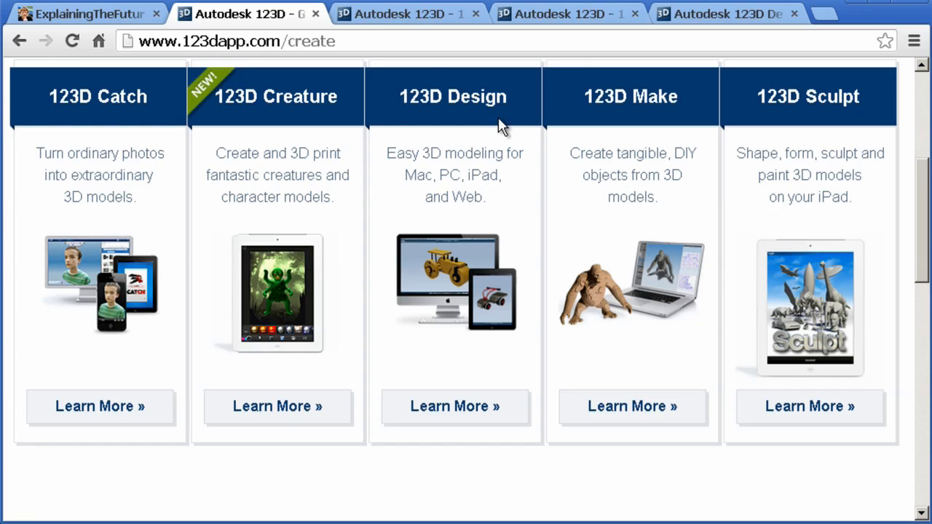
{"action": "left_click", "coordinate": [401, 17]}
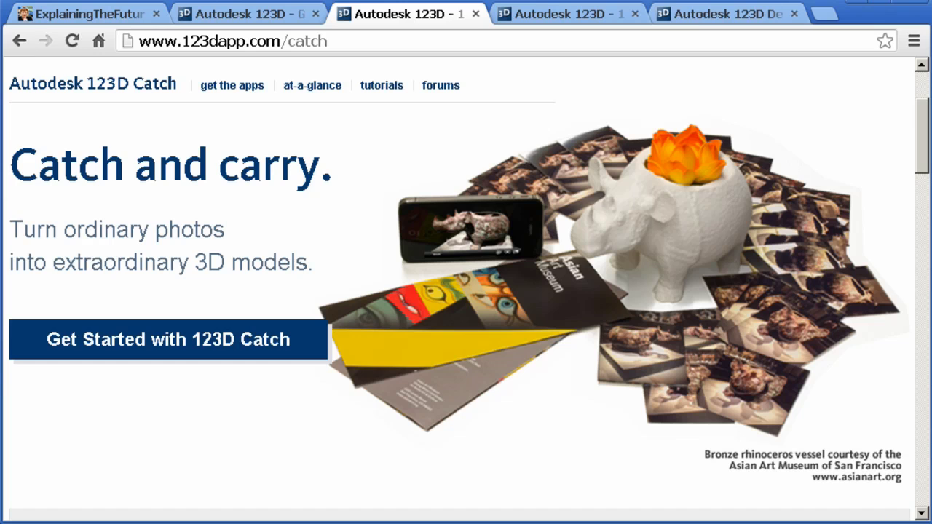
{"action": "left_click", "coordinate": [537, 14]}
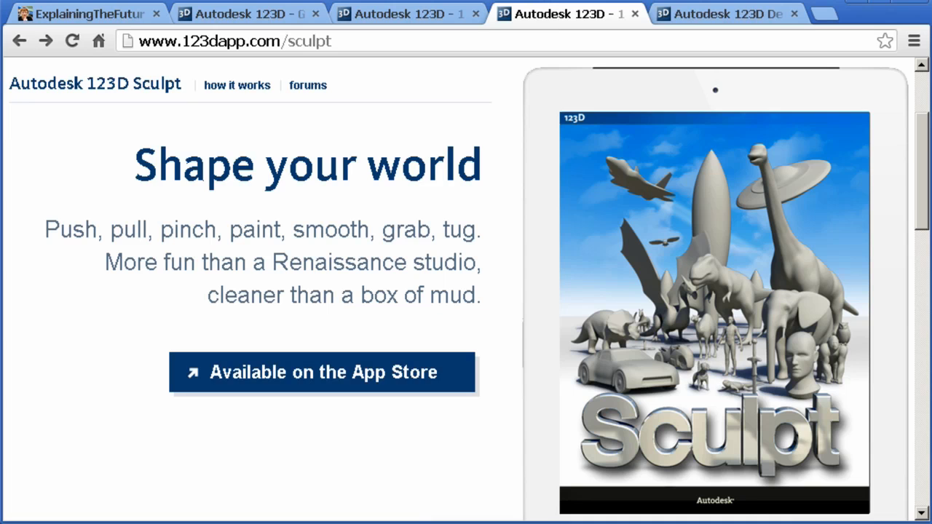
{"action": "left_click", "coordinate": [710, 15]}
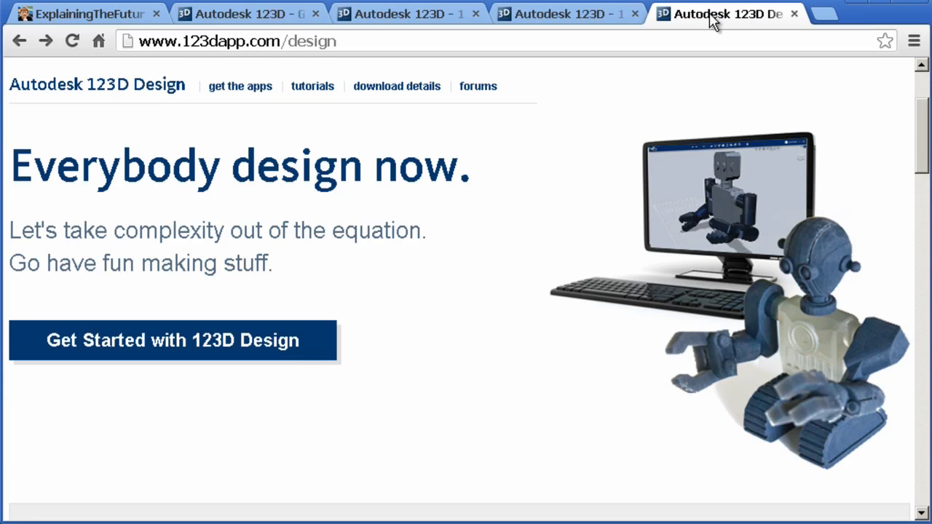
Request the 64-bit PC download of 123D Design, then start pushing the cylinder's inner face down.
{"action": "left_click", "coordinate": [251, 353]}
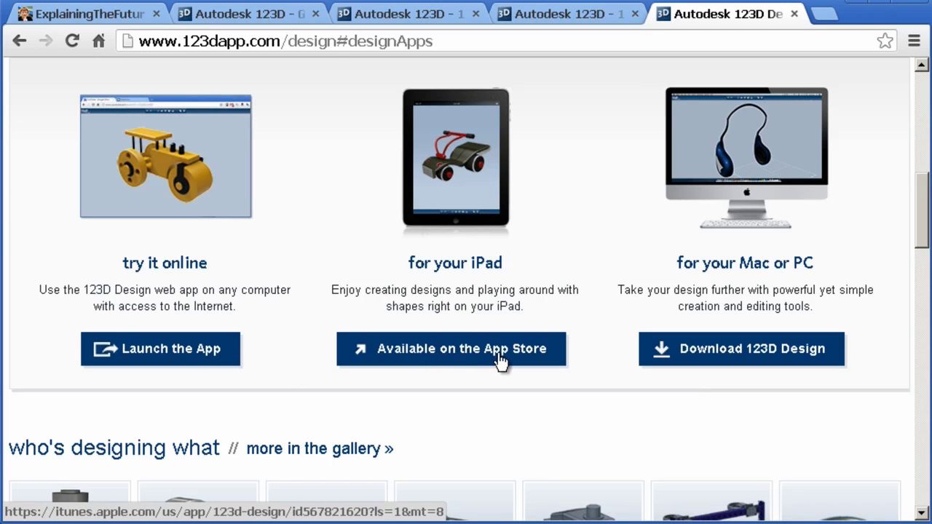
{"action": "left_click", "coordinate": [703, 357]}
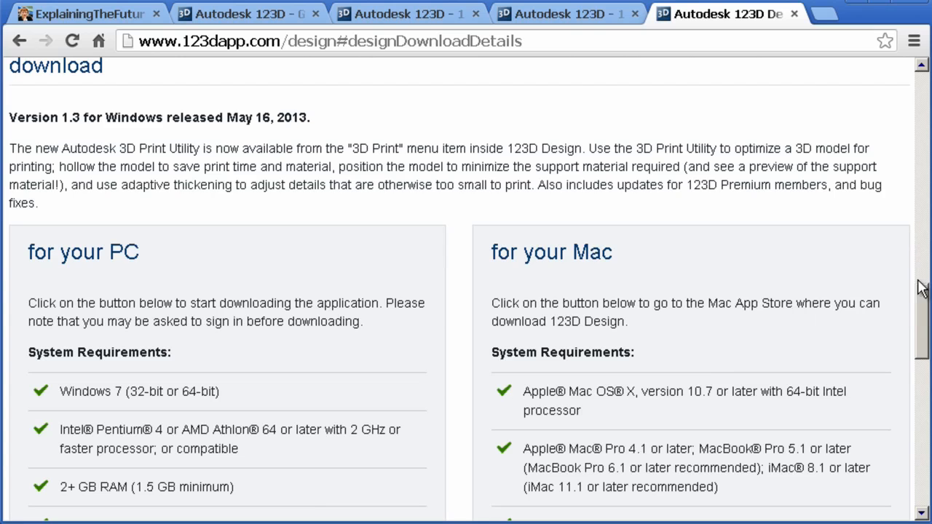
{"action": "scroll", "coordinate": [922, 286], "scroll_direction": "down", "scroll_amount": 3}
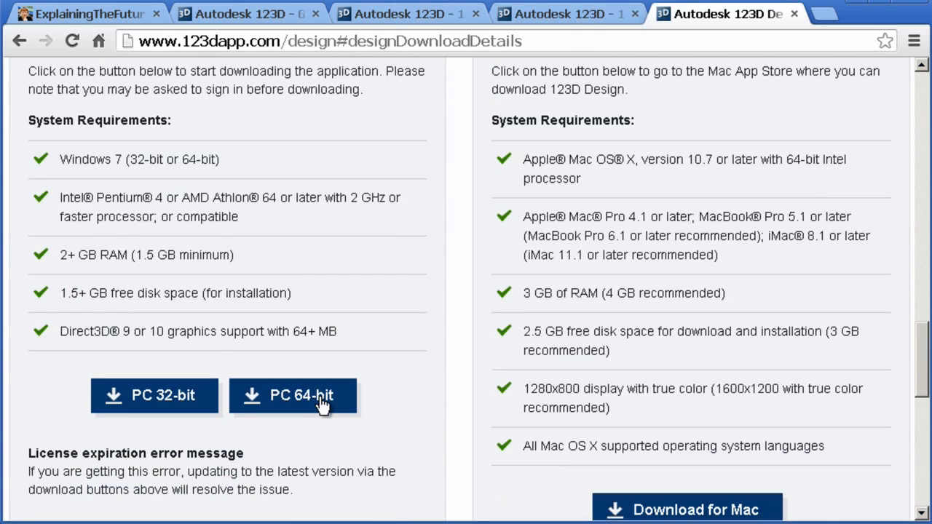
{"action": "left_click", "coordinate": [322, 405]}
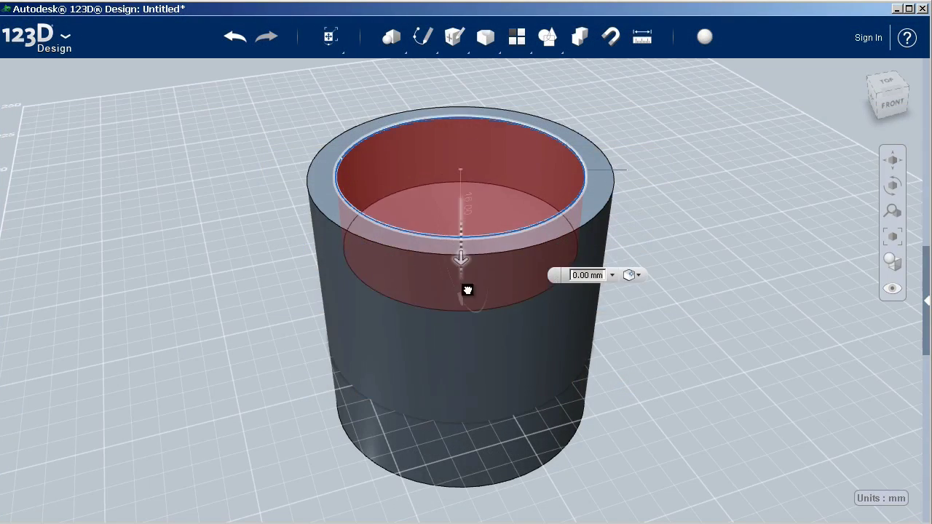
{"action": "left_click_drag", "start_coordinate": [468, 290], "coordinate": [473, 381]}
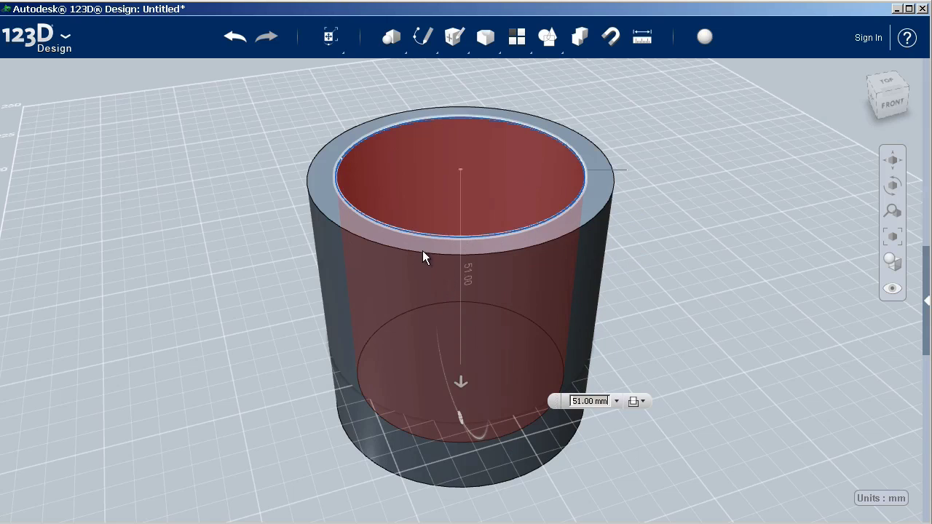
Round the cylinder's outer top edge with a 2.5 mm fillet.
{"action": "mouse_move", "coordinate": [508, 42]}
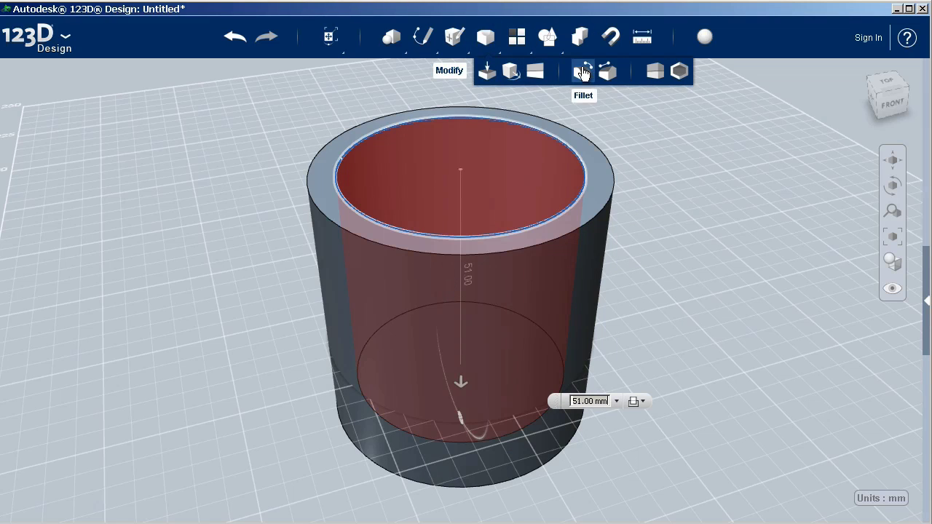
{"action": "left_click", "coordinate": [583, 70]}
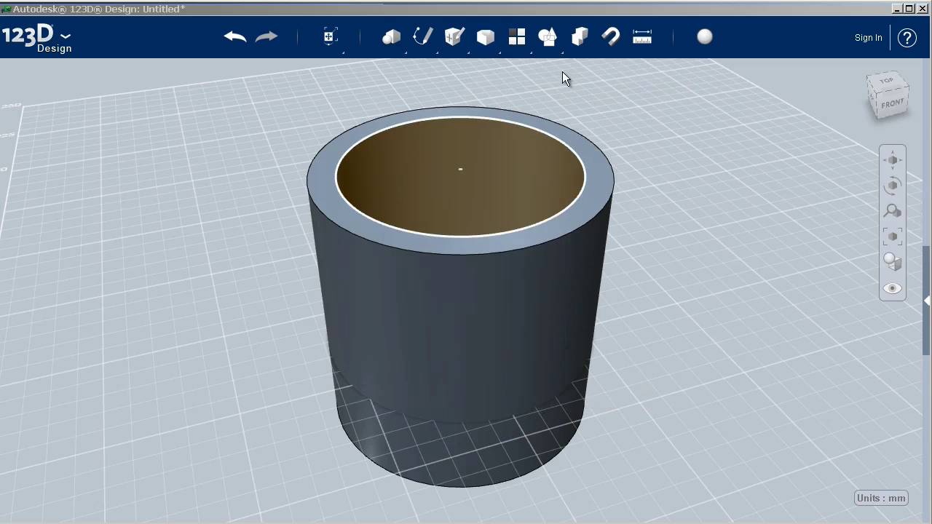
{"action": "left_click", "coordinate": [500, 109]}
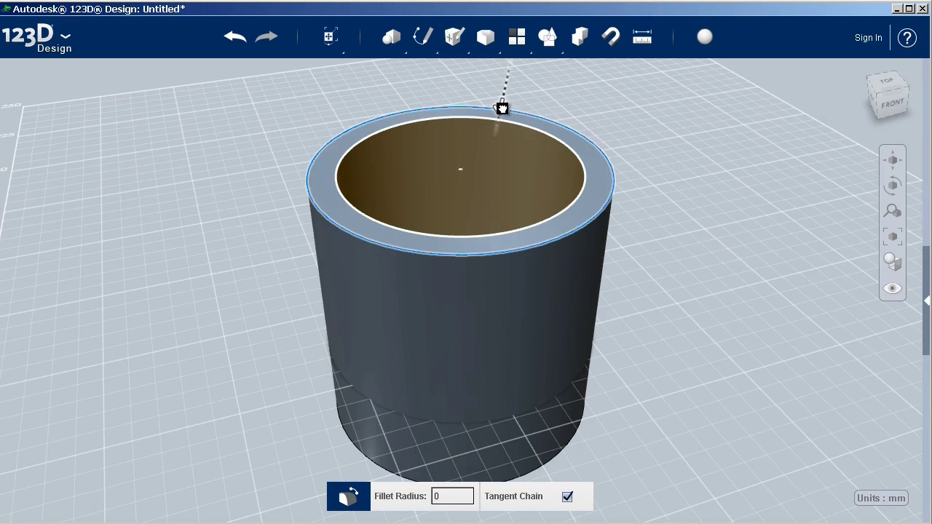
{"action": "left_click_drag", "start_coordinate": [502, 108], "coordinate": [506, 99]}
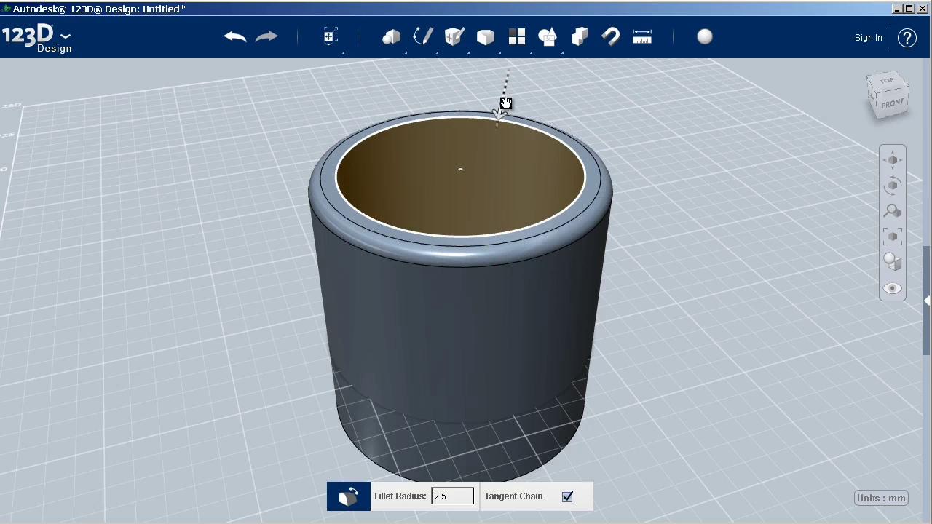
Export the design as an STL file named Cylinder.
{"action": "left_click", "coordinate": [64, 35]}
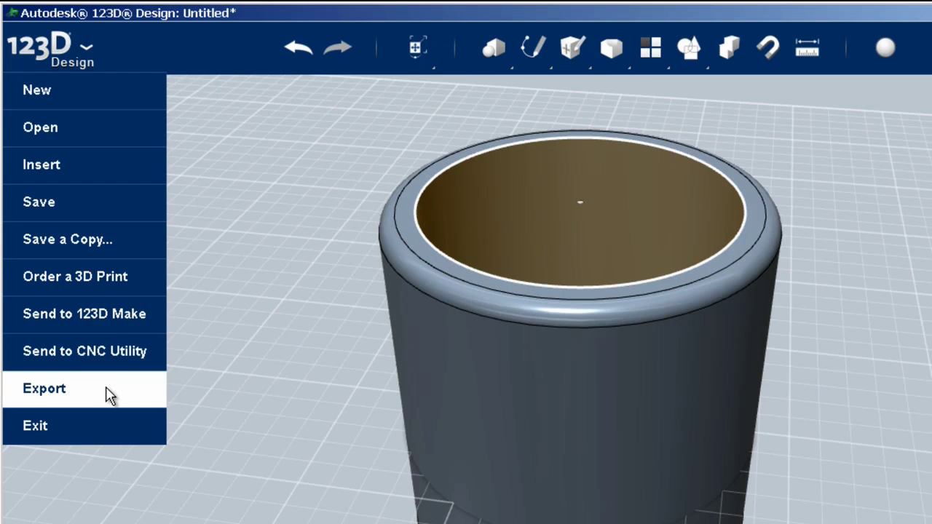
{"action": "left_click", "coordinate": [109, 395]}
{"action": "left_click", "coordinate": [149, 446]}
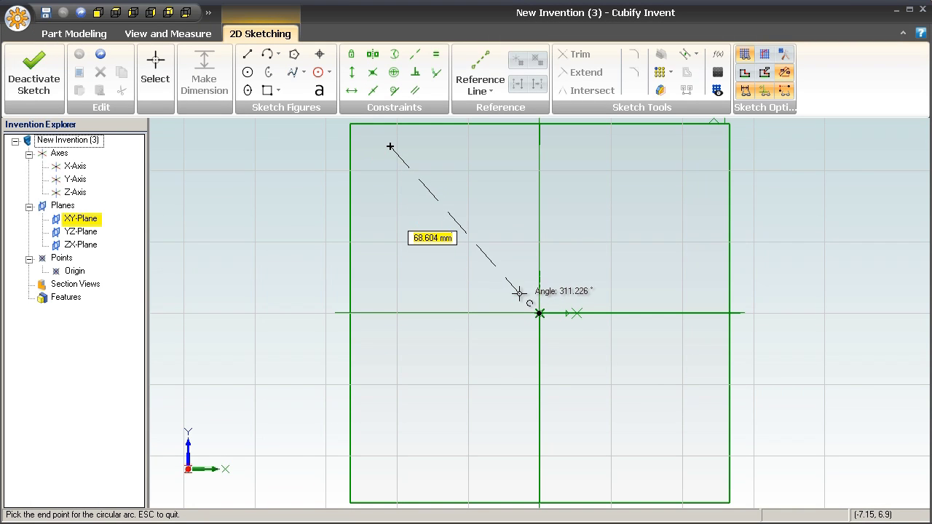
Draw two three-point arcs on the XY-plane sketch, running from the upper left toward the origin.
{"action": "left_click", "coordinate": [520, 293]}
{"action": "left_click", "coordinate": [498, 284]}
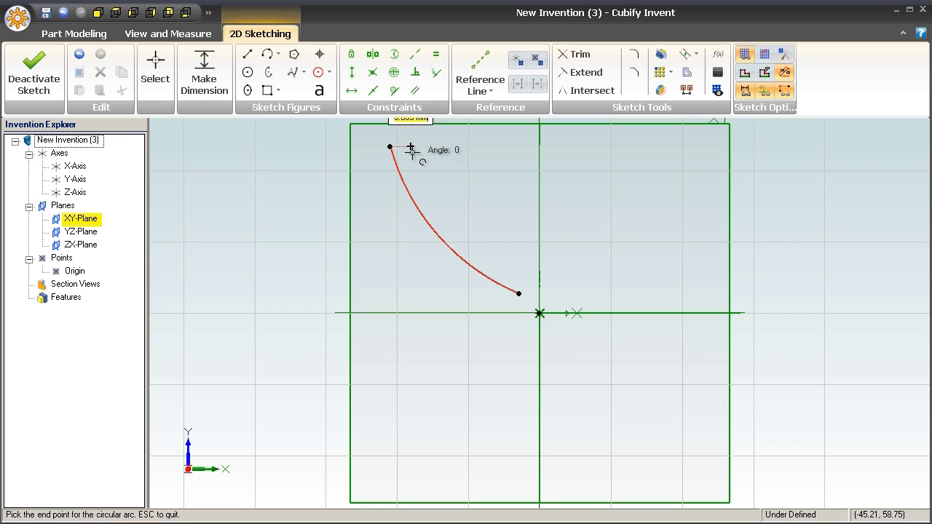
{"action": "left_click", "coordinate": [539, 279]}
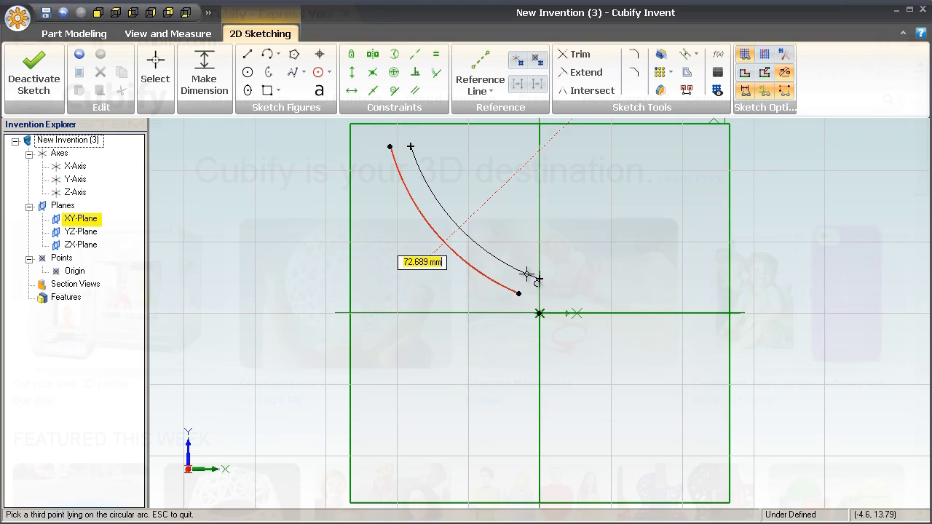
Finish the second sketch arc, then browse the Cubify Invent product page's $49 price and features.
{"action": "left_click", "coordinate": [526, 275]}
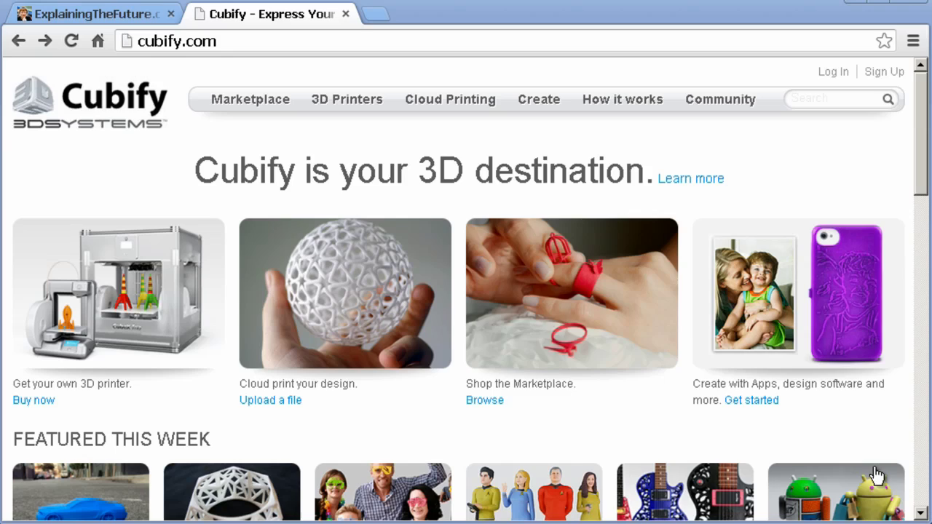
{"action": "mouse_move", "coordinate": [544, 104]}
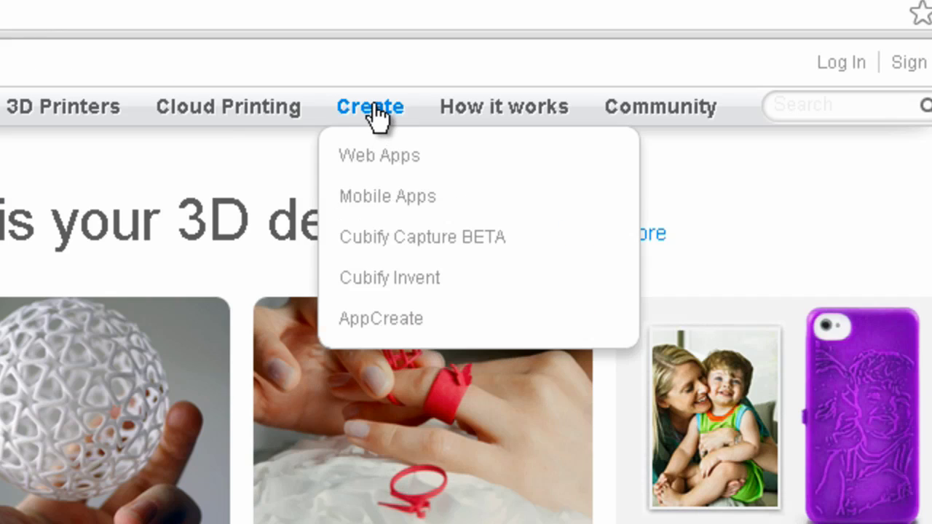
{"action": "left_click", "coordinate": [379, 277]}
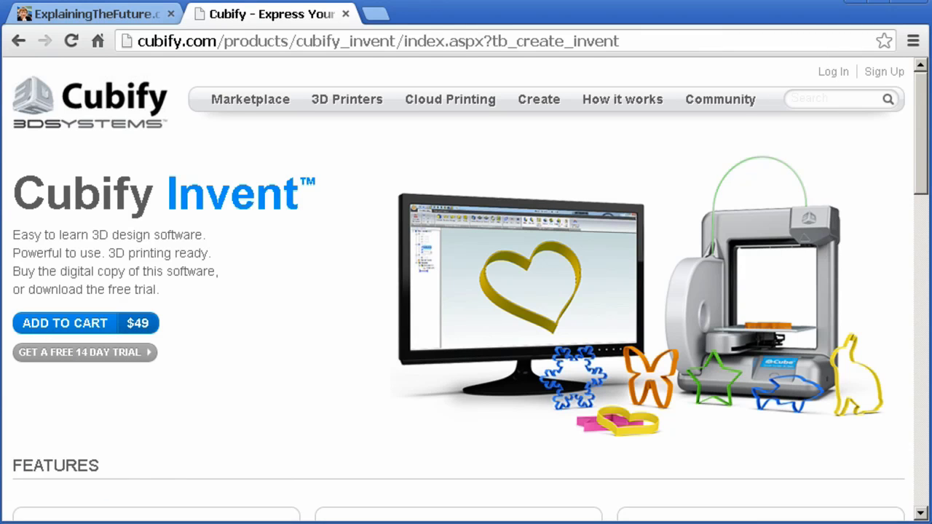
{"action": "left_click_drag", "start_coordinate": [925, 164], "coordinate": [926, 223]}
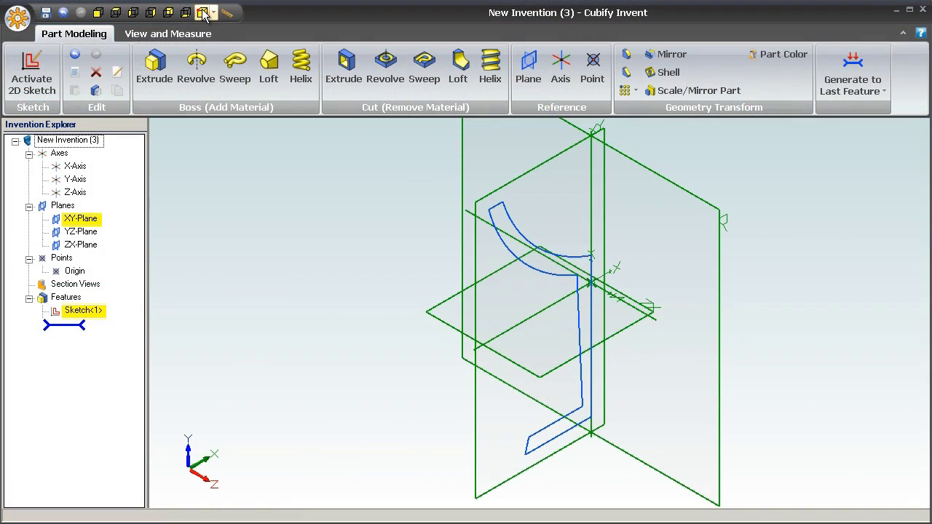
Revolve the sketch a full 360° about the vertical sketch line into a solid goblet.
{"action": "left_click", "coordinate": [197, 64]}
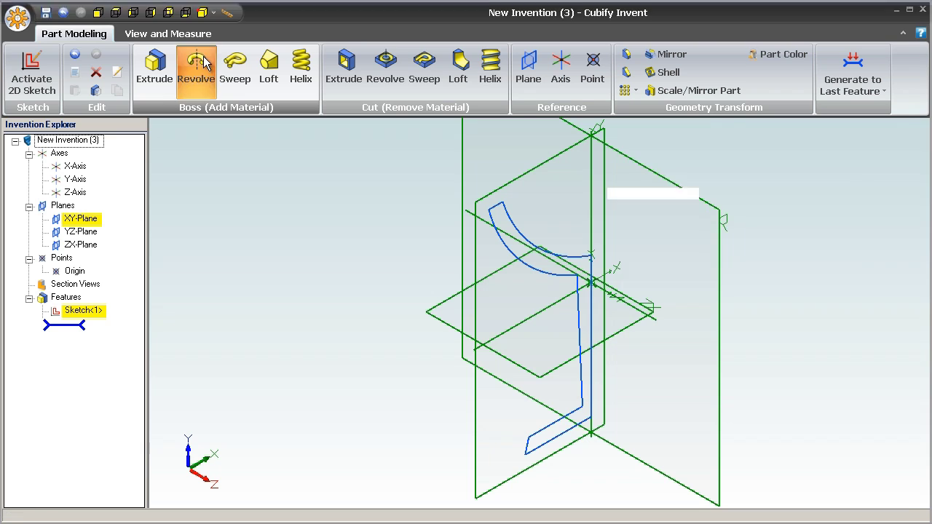
{"action": "left_click", "coordinate": [748, 215]}
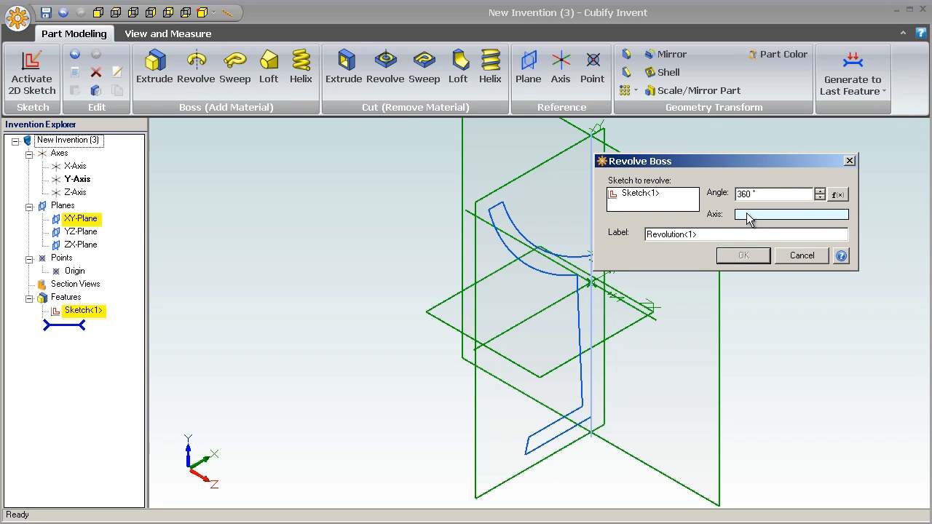
{"action": "left_click", "coordinate": [608, 347]}
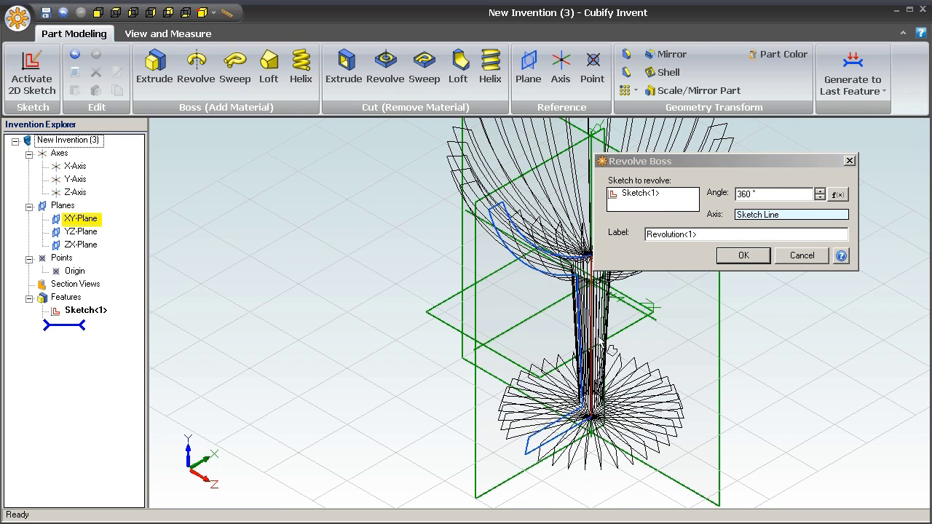
{"action": "left_click", "coordinate": [732, 257]}
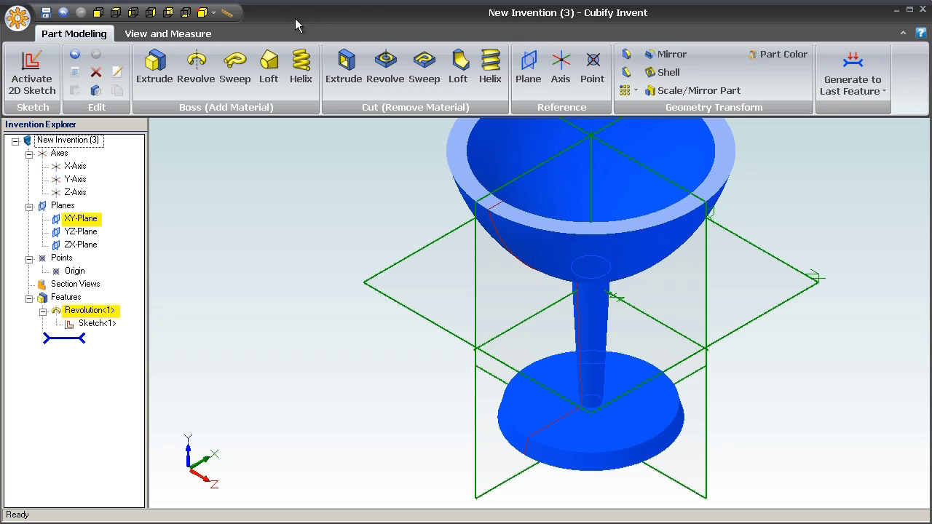
View the goblet in the isometric and front views.
{"action": "left_click", "coordinate": [207, 34]}
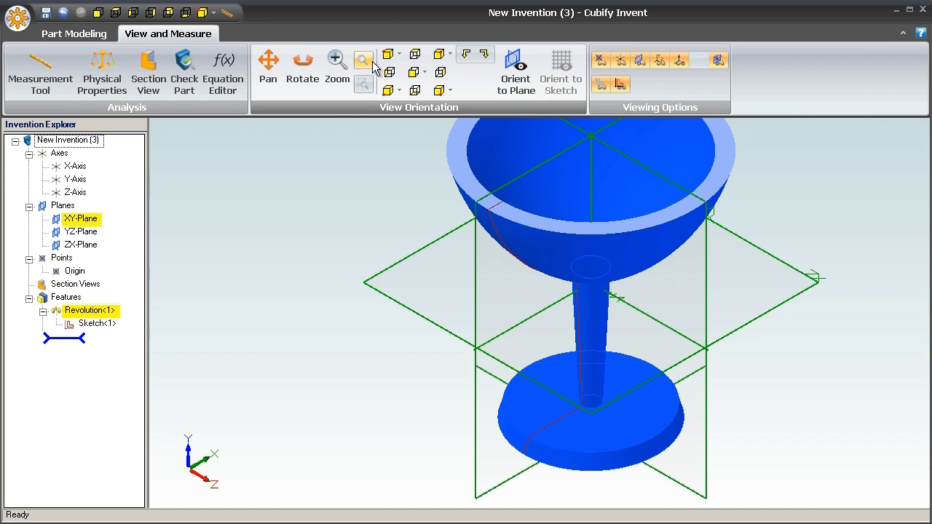
{"action": "left_click", "coordinate": [389, 91]}
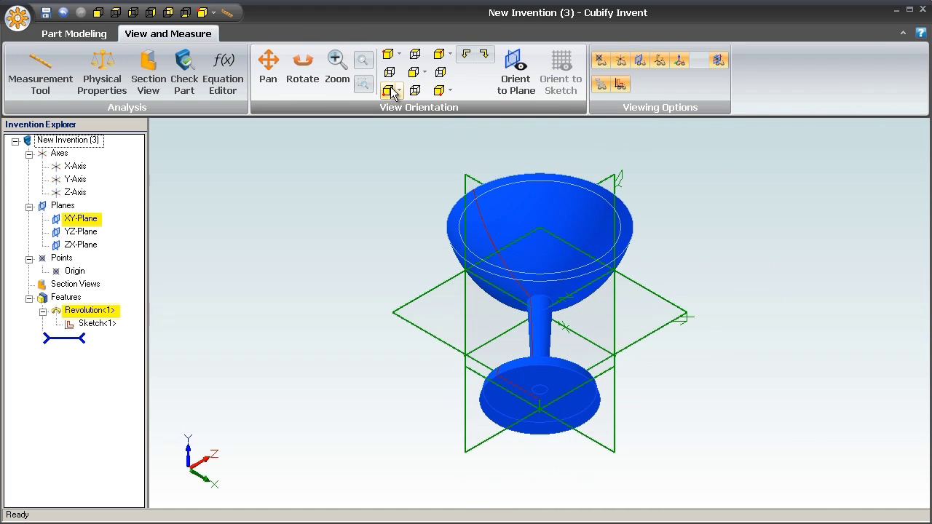
{"action": "left_click", "coordinate": [389, 73]}
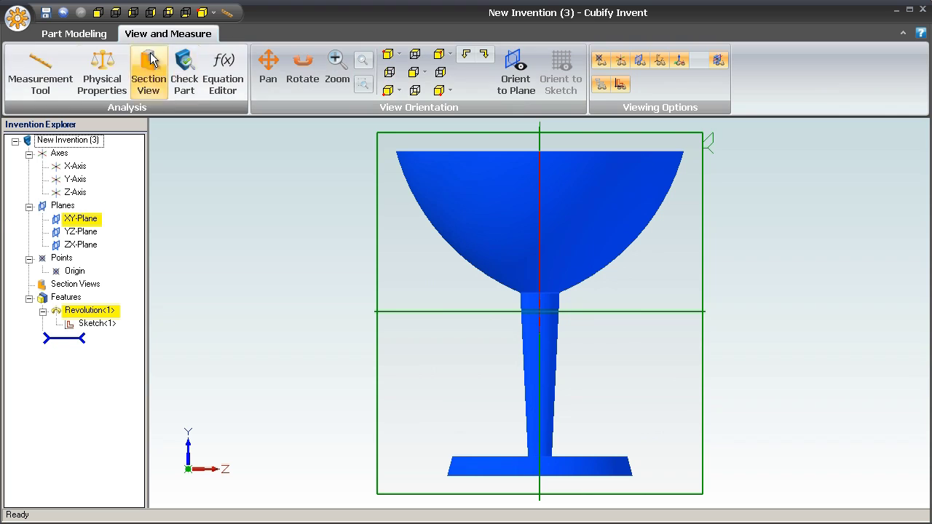
{"action": "left_click", "coordinate": [17, 17]}
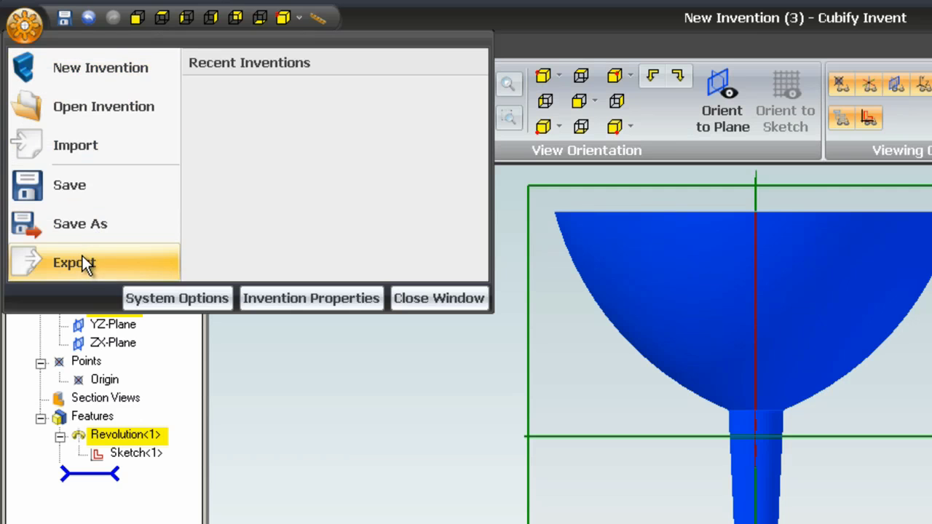
Export the goblet as STL file Glass_0 into the Documents library.
{"action": "left_click", "coordinate": [82, 261]}
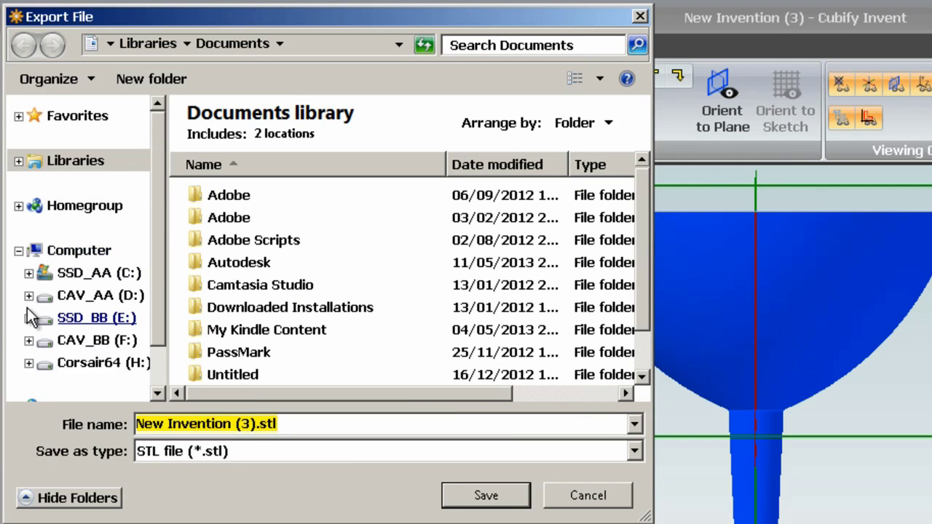
{"action": "type", "text": "Glass_01"}
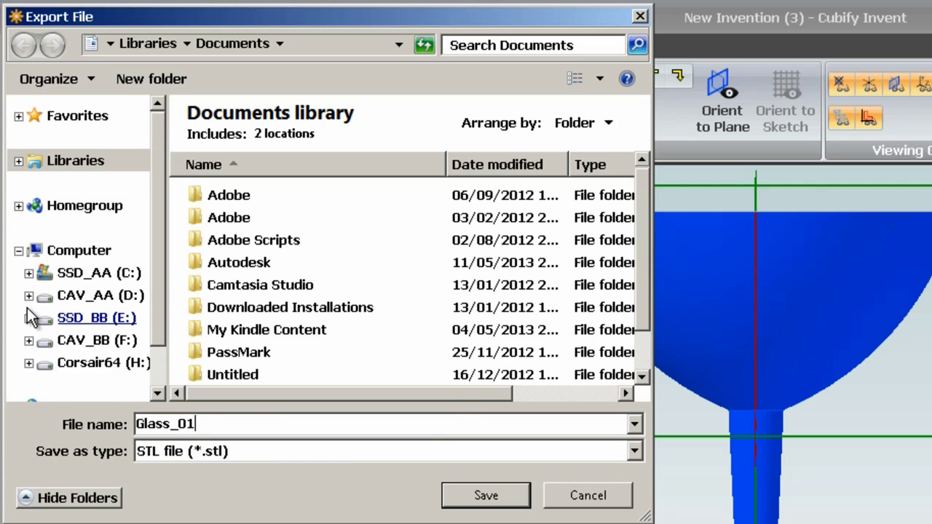
{"action": "key", "text": "Return"}
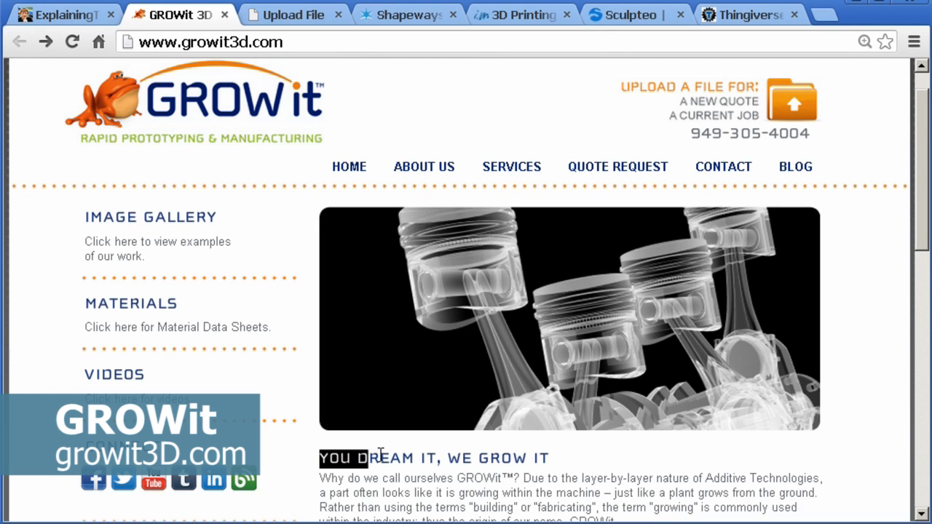
Highlight the GROWit slogan heading, then view Figulo's Upload File page.
{"action": "left_click_drag", "start_coordinate": [380, 454], "coordinate": [520, 458]}
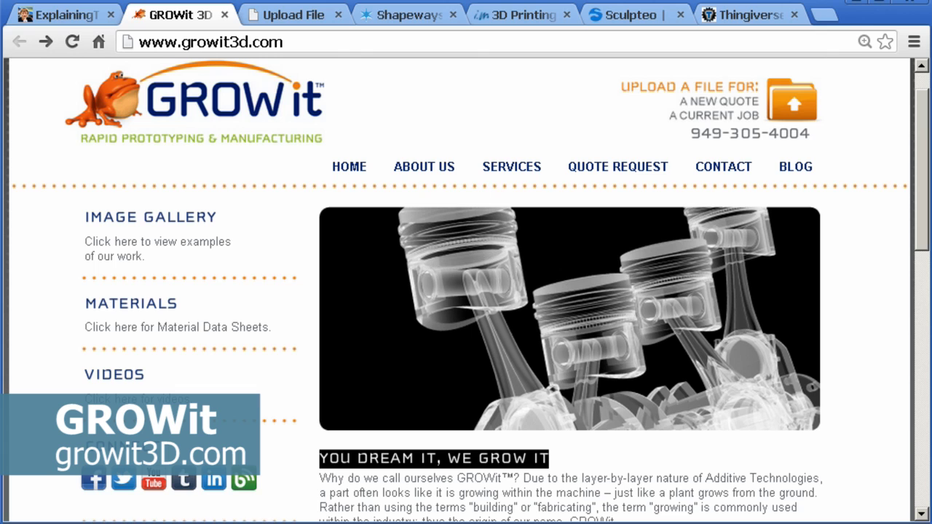
{"action": "left_click", "coordinate": [292, 15]}
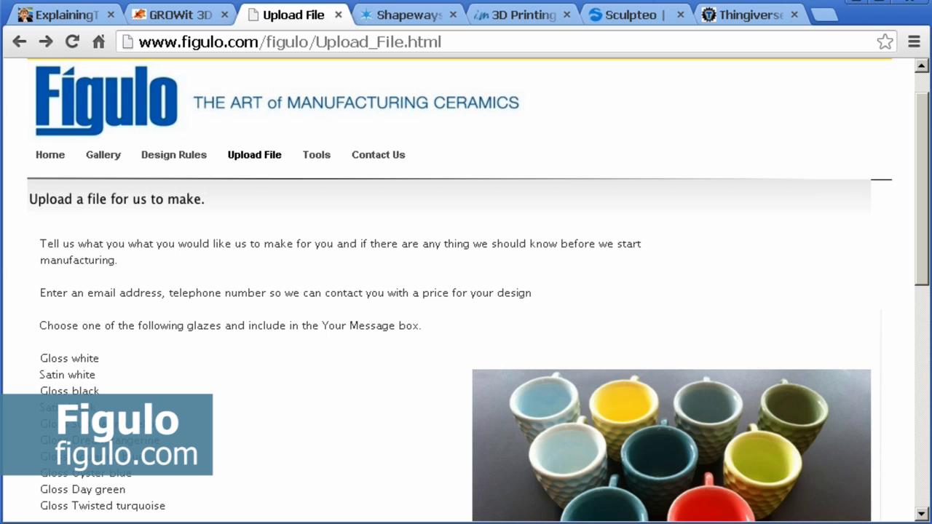
Look through the Shapeways, i.materialise and Sculpteo service sites, scrolling Sculpteo's page.
{"action": "left_click", "coordinate": [393, 15]}
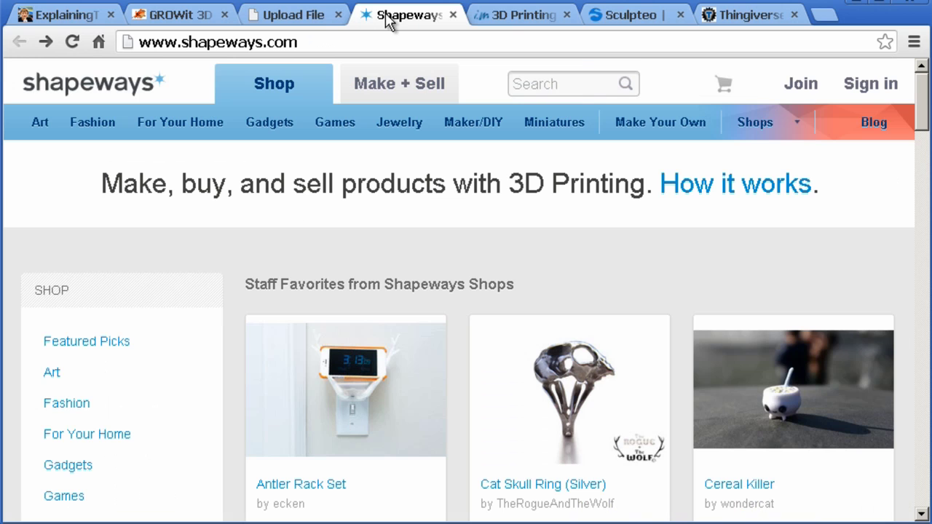
{"action": "left_click", "coordinate": [528, 16]}
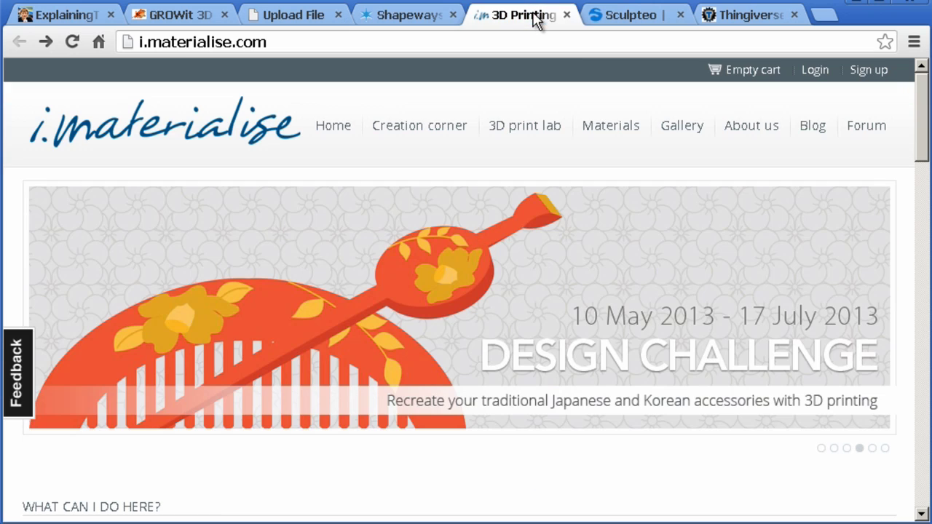
{"action": "left_click", "coordinate": [624, 18]}
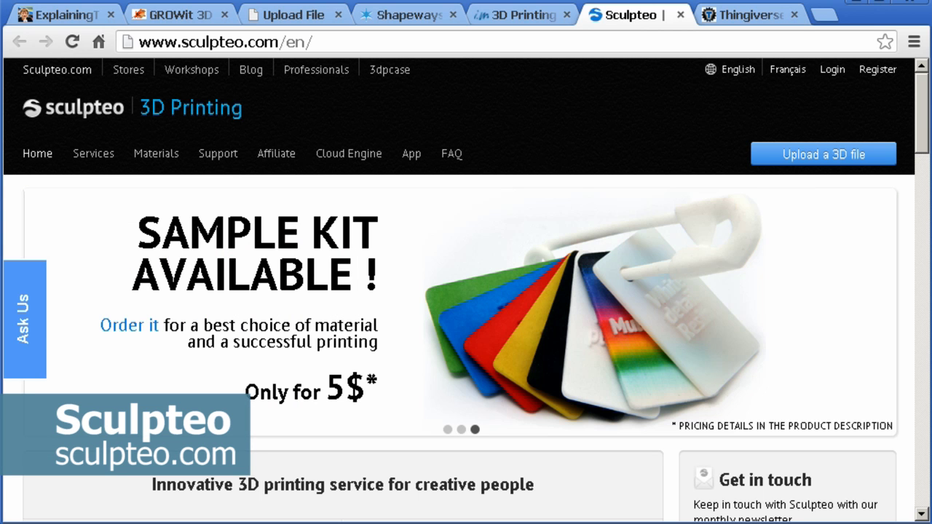
{"action": "left_click_drag", "start_coordinate": [925, 104], "coordinate": [923, 184]}
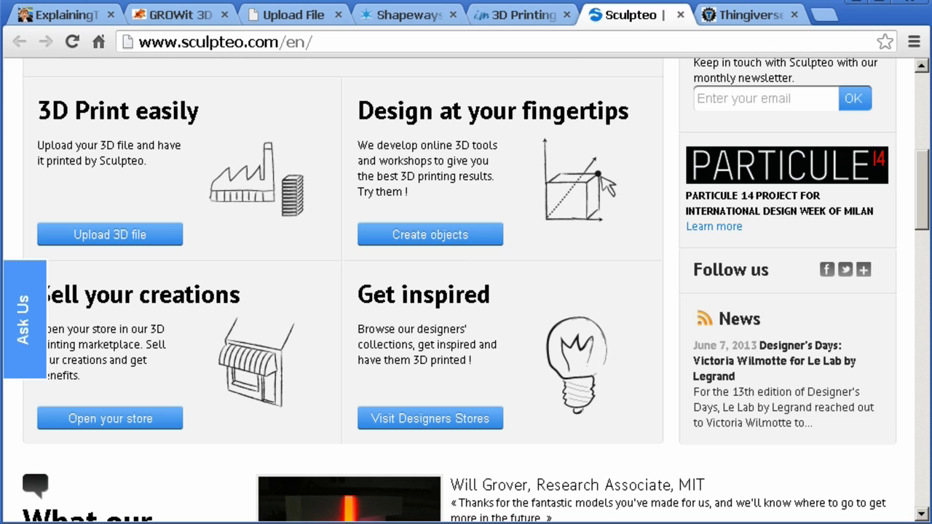
Revisit i.materialise, then return to the Shapeways homepage and scroll to staff favourites.
{"action": "left_click", "coordinate": [520, 19]}
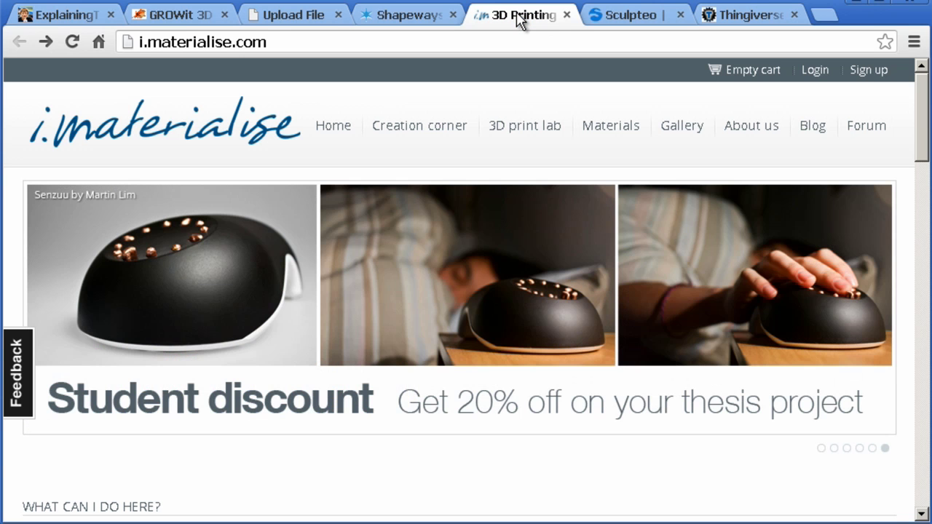
{"action": "left_click_drag", "start_coordinate": [925, 105], "coordinate": [927, 188]}
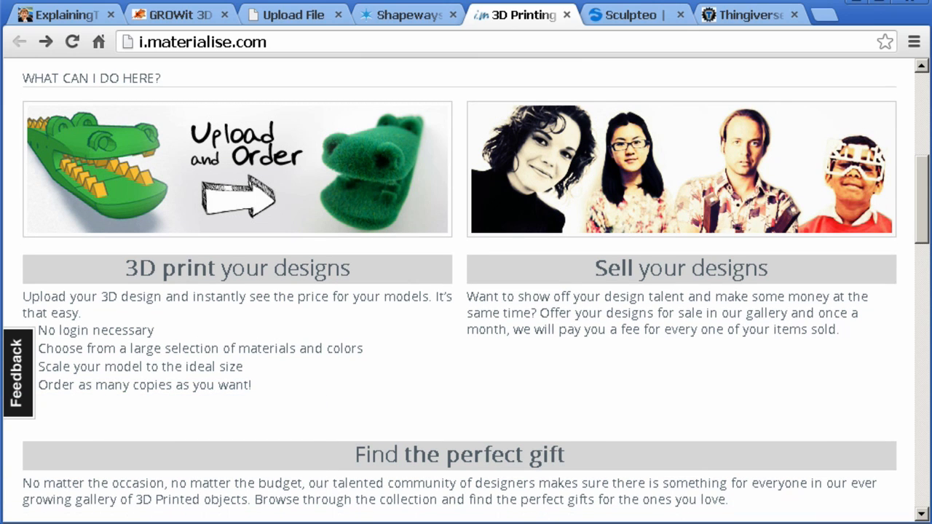
{"action": "left_click", "coordinate": [413, 16]}
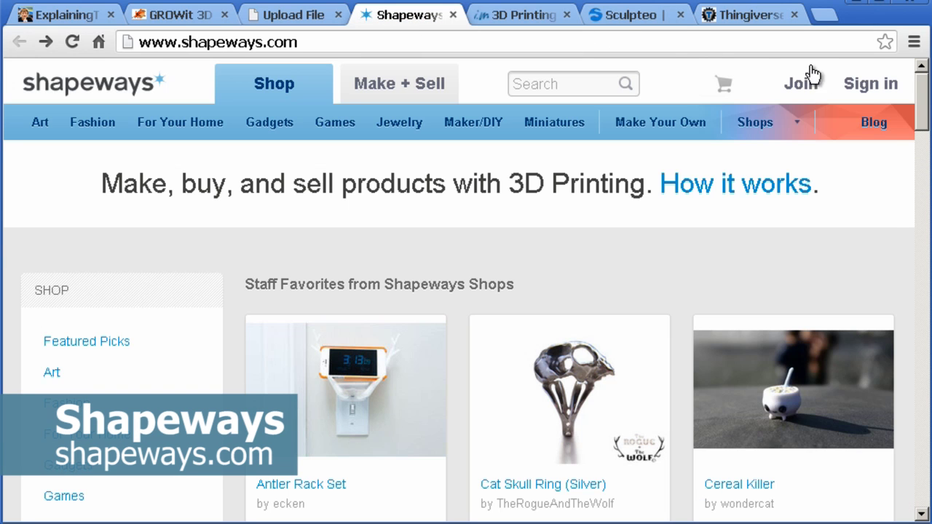
{"action": "left_click_drag", "start_coordinate": [925, 95], "coordinate": [923, 151]}
View Shapeways' Make + Sell upload page, then Thingiverse's newest things under Explore > Things.
{"action": "left_click", "coordinate": [143, 434]}
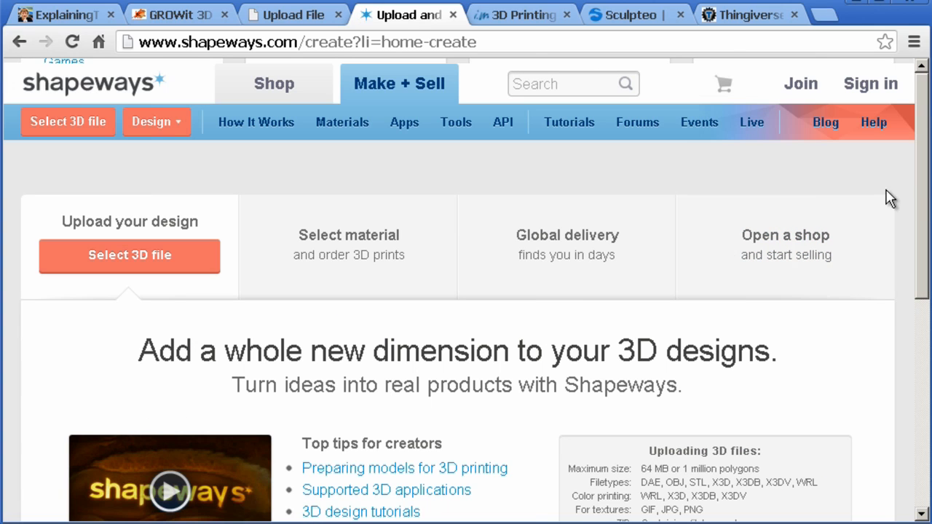
{"action": "left_click_drag", "start_coordinate": [925, 188], "coordinate": [929, 229]}
{"action": "left_click", "coordinate": [758, 16]}
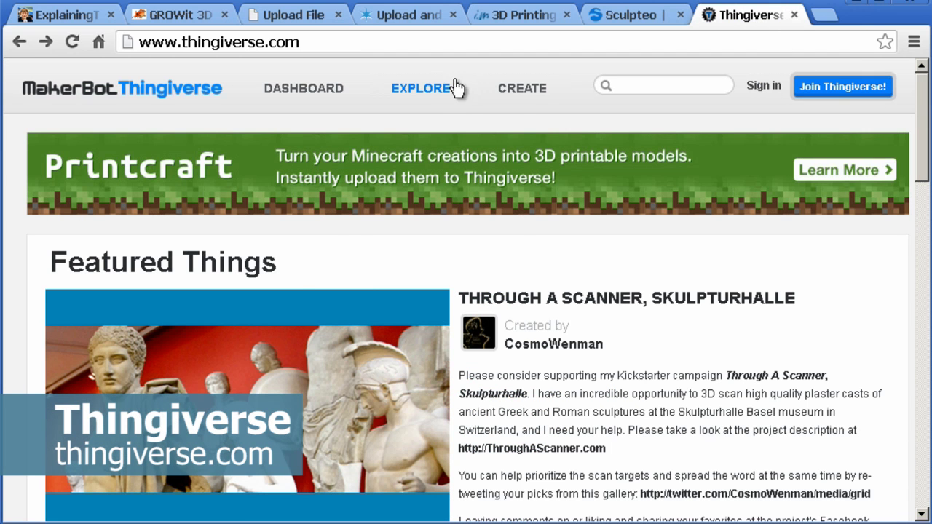
{"action": "left_click", "coordinate": [434, 94]}
{"action": "left_click", "coordinate": [396, 138]}
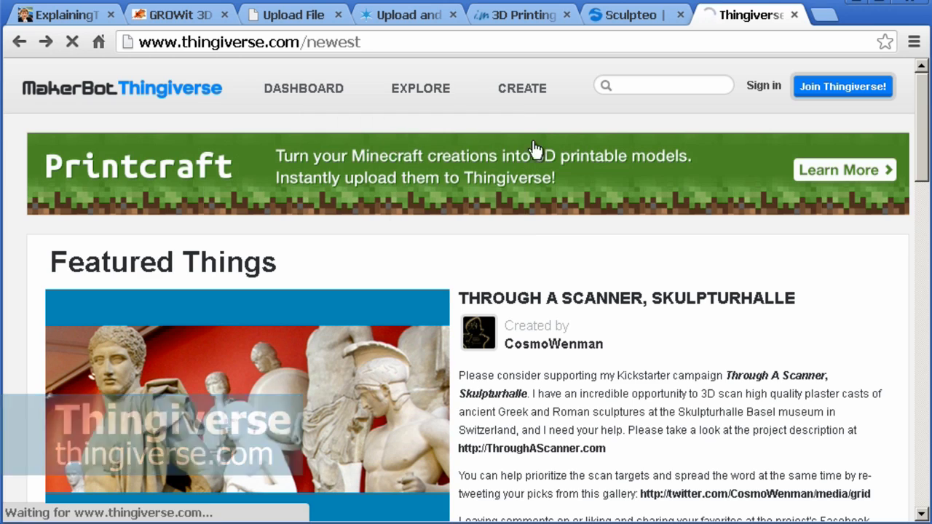